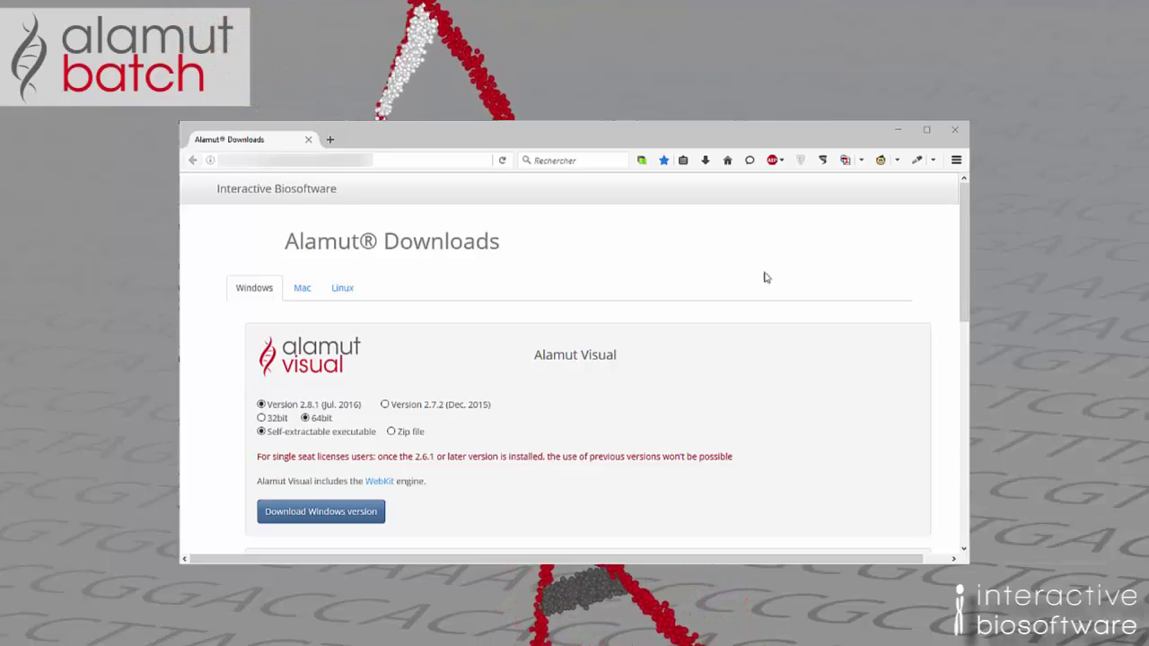
- Download and save the Windows installer for Alamut Batch (Client/server) 1.5.2
scroll(729, 333, down, 5)
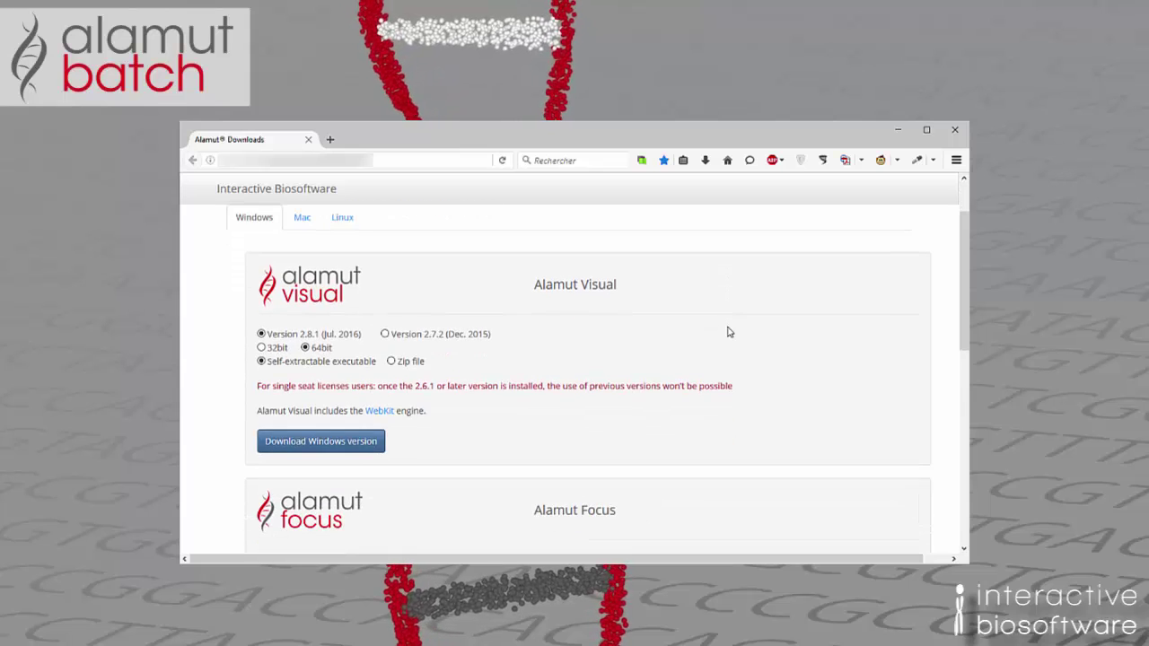
scroll(728, 332, down, 4)
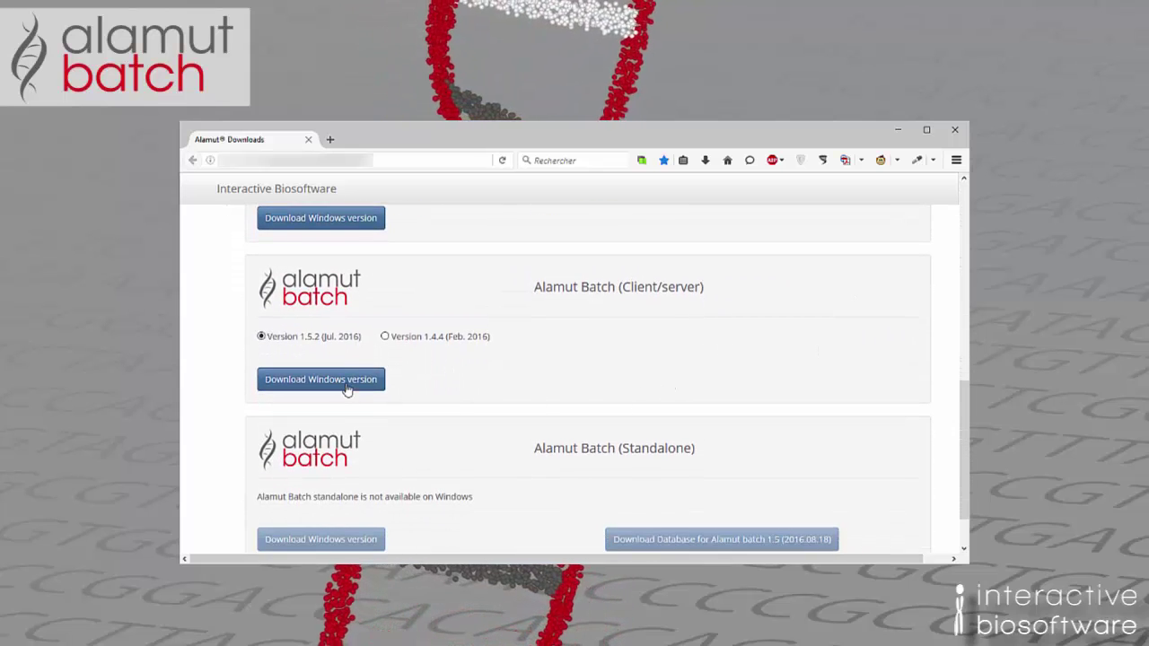
click(350, 379)
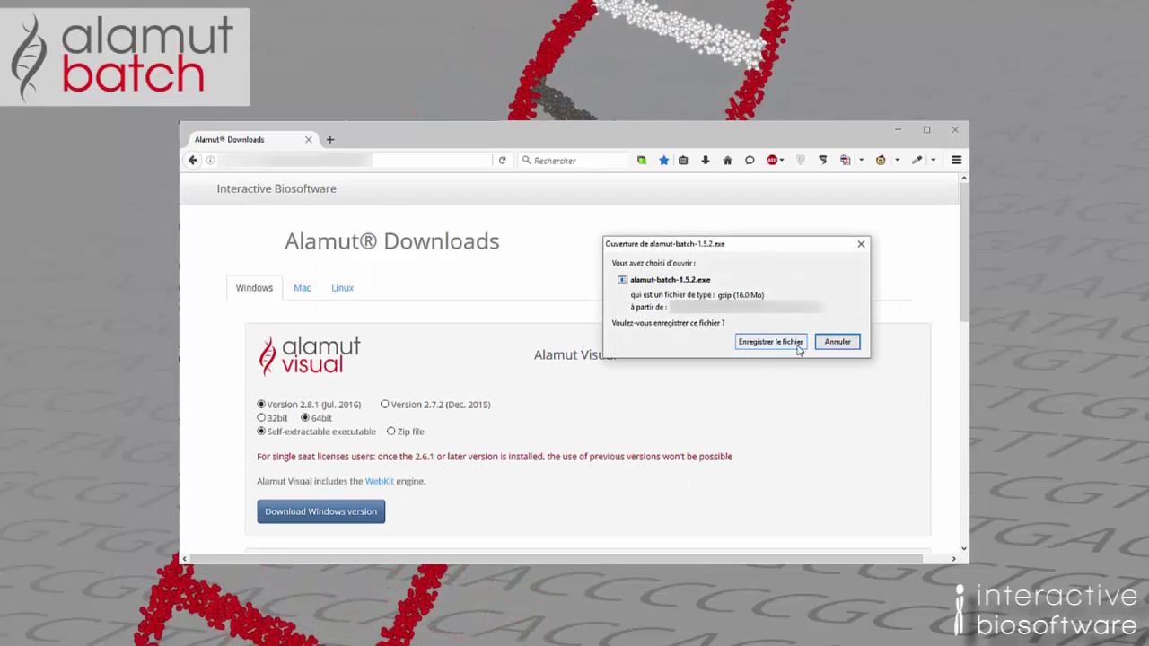
click(835, 342)
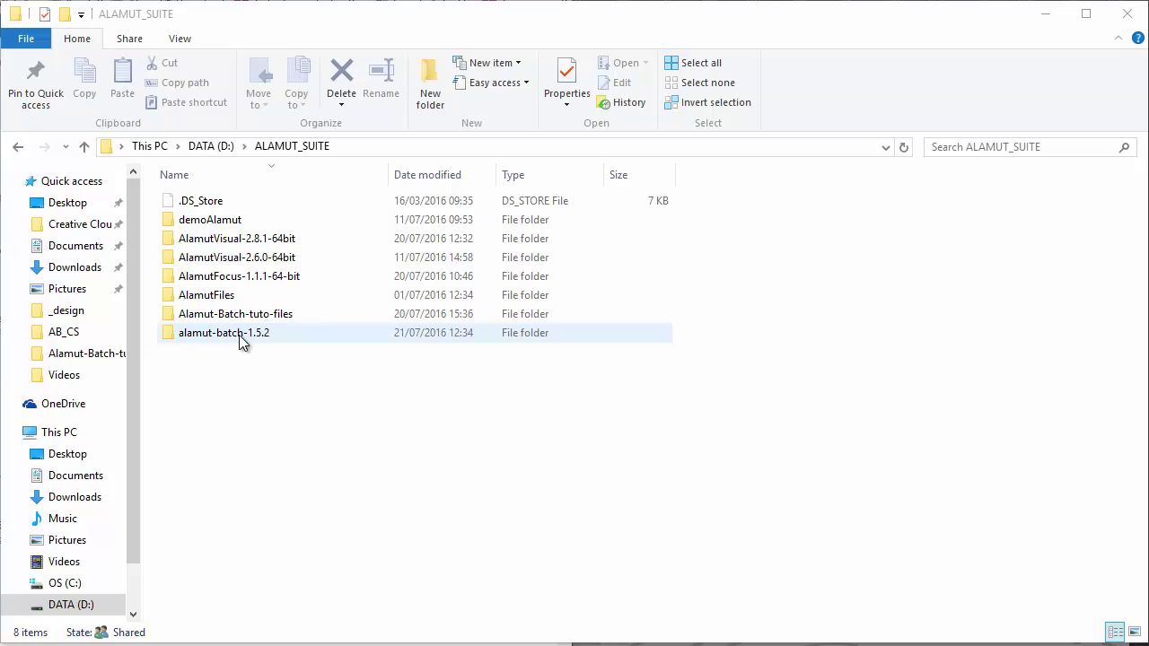
- Open the alamut-batch-1.5.2 folder and launch Alamut-Batch-UI.exe
double_click(240, 338)
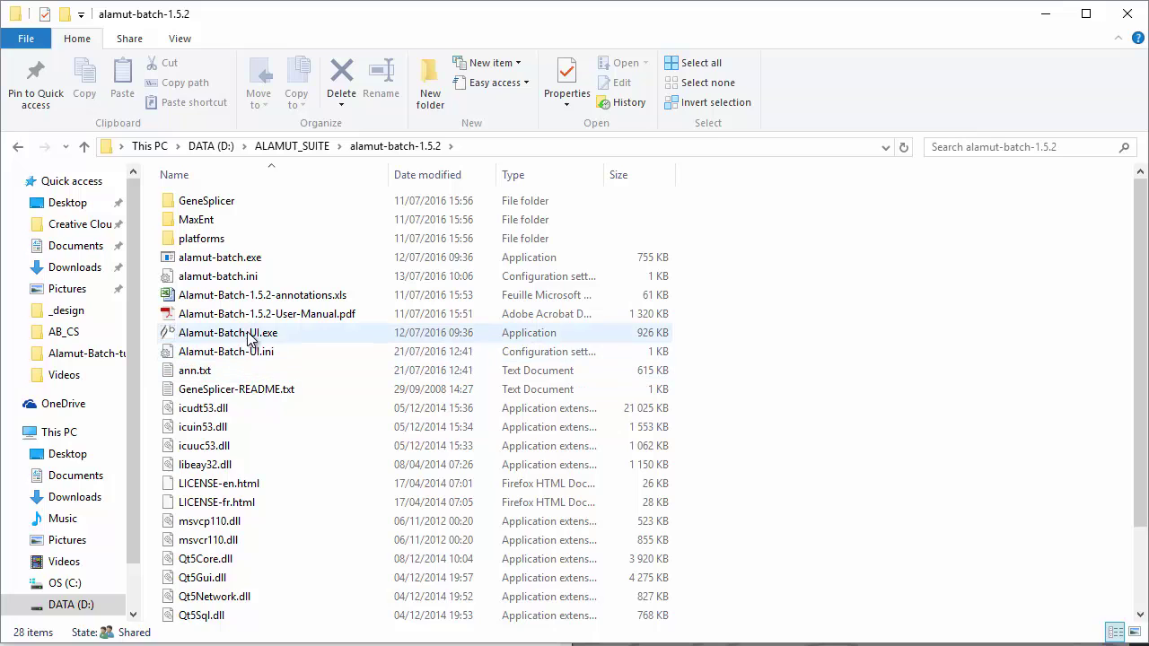
double_click(250, 336)
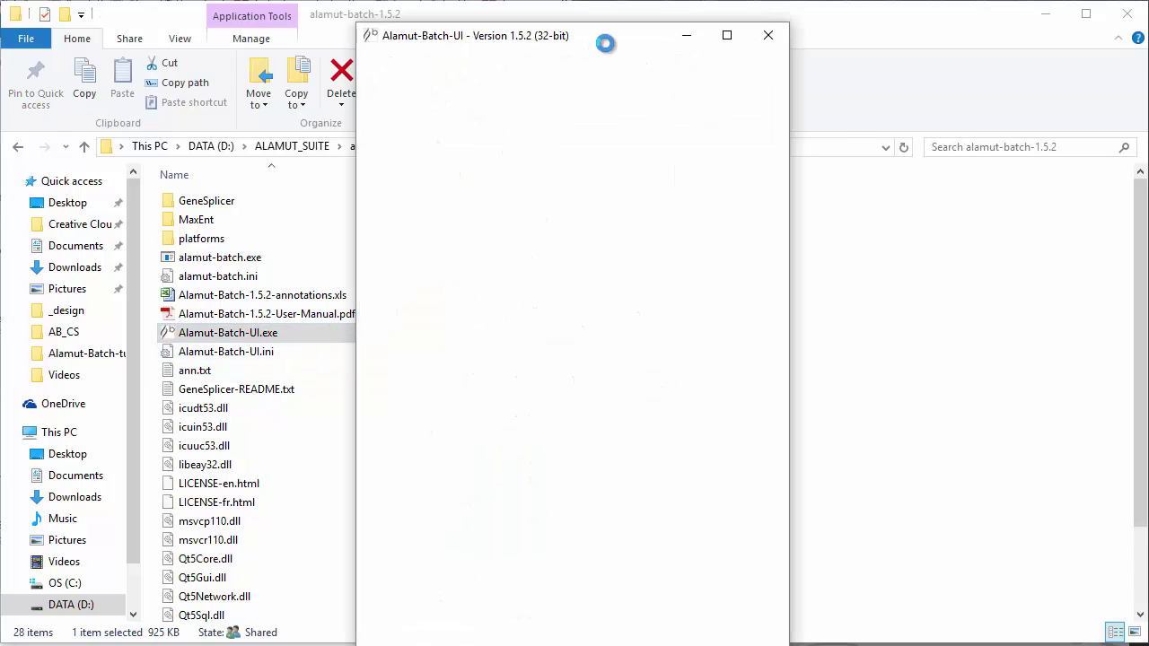
- Dismiss the disclaimer and set variants.vcf as the input variant file
click(698, 449)
drag(636, 23, 625, 23)
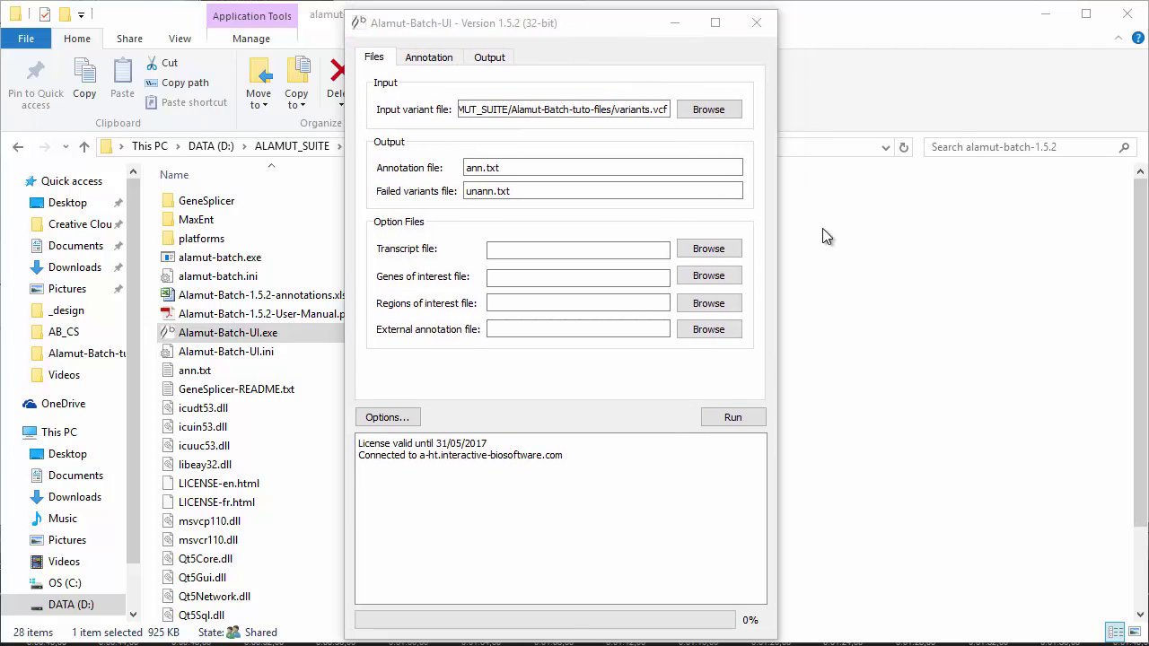
click(709, 110)
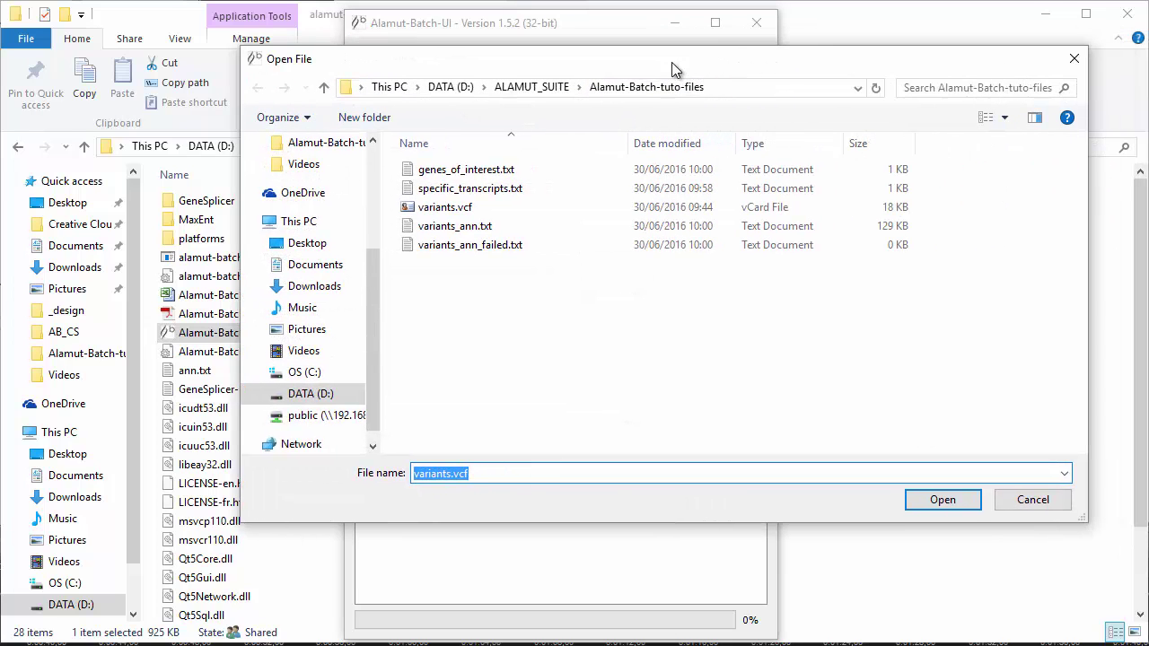
click(449, 212)
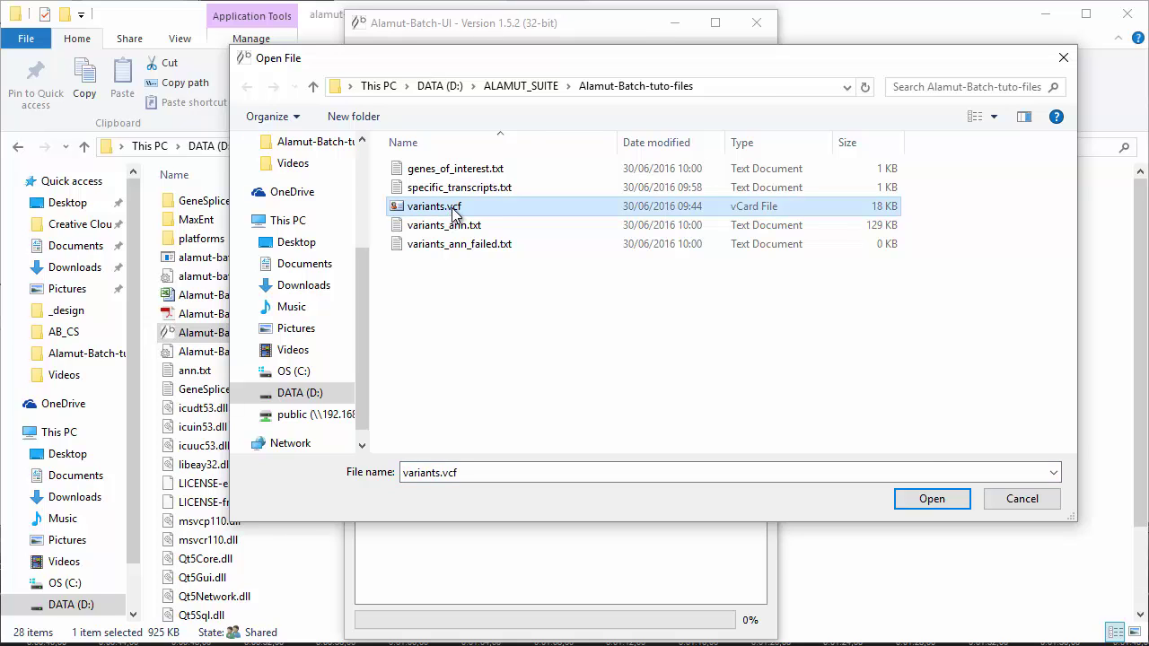
click(934, 499)
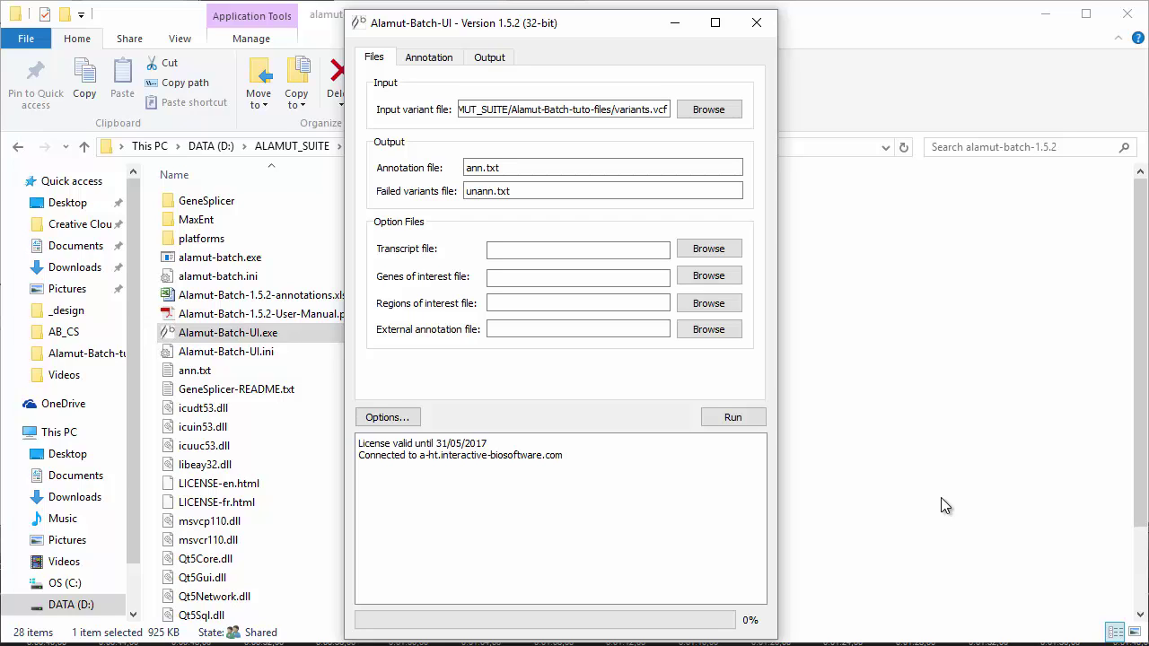
- Clear the default ann.txt and unann.txt output file names
click(575, 167)
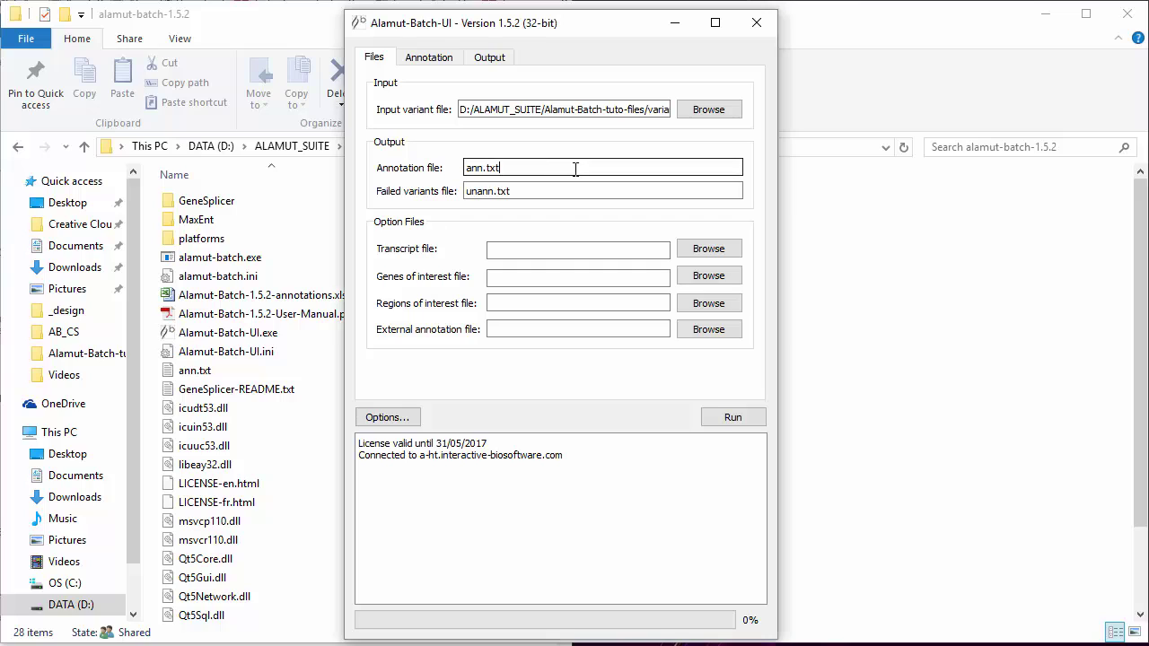
drag(546, 167, 403, 170)
key(BackSpace)
key(Tab)
key(BackSpace)
- Copy the input folder path and set the annotation output to variants_ann.txt there
click(607, 109)
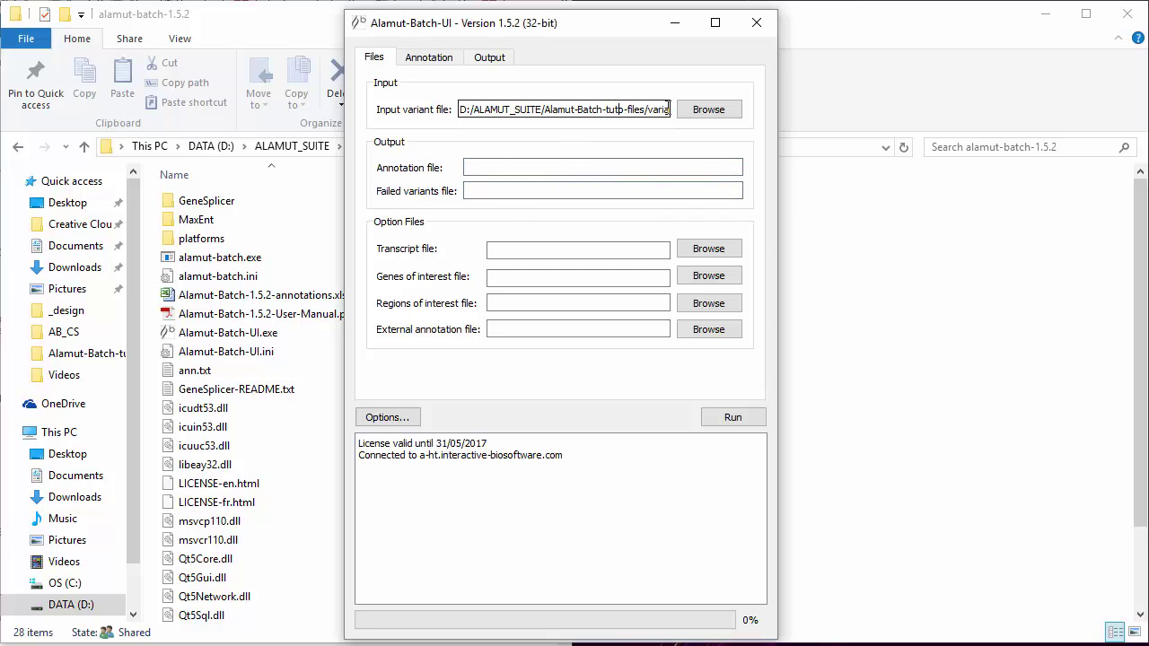
drag(648, 109, 366, 119)
key(ctrl+c)
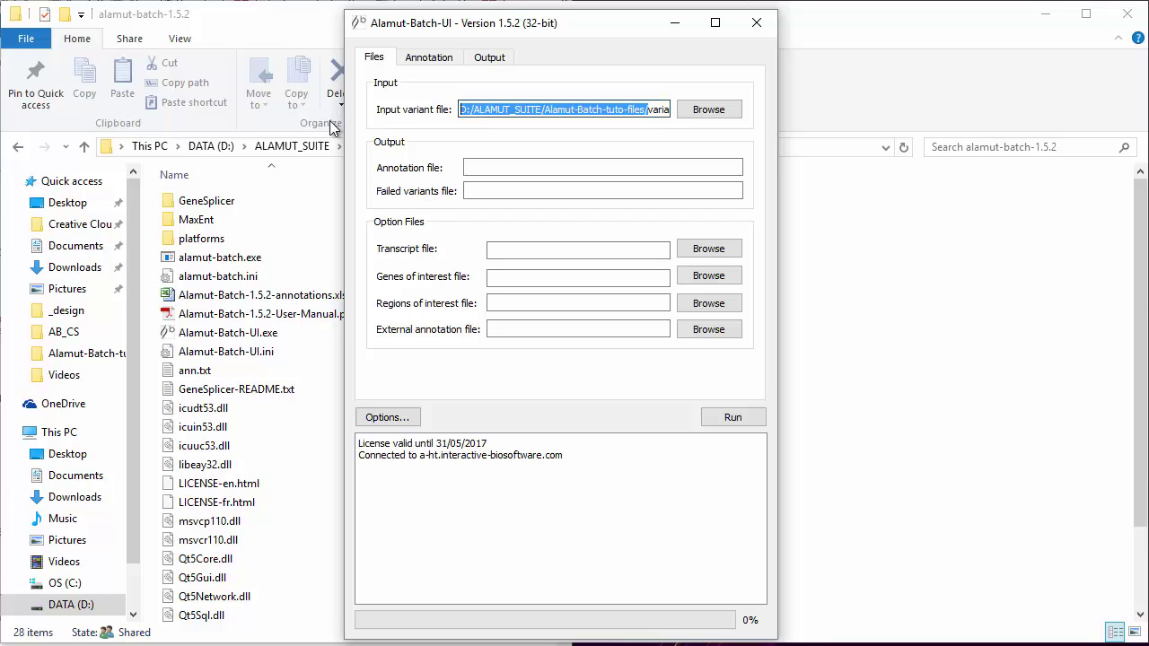
click(486, 172)
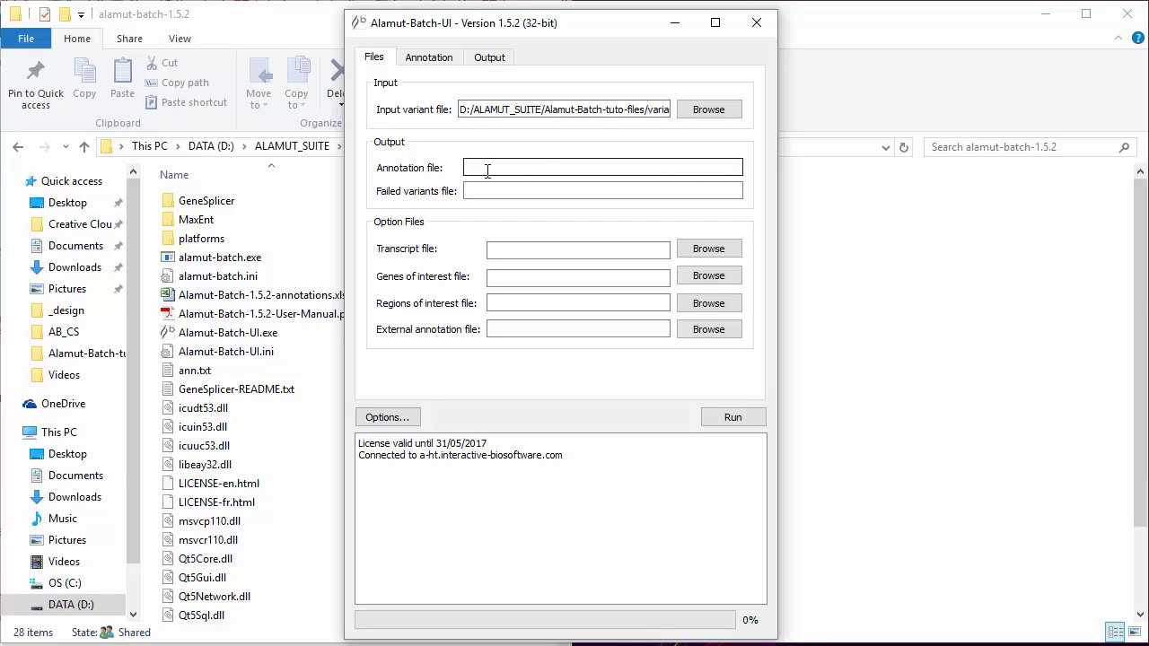
key(ctrl+v)
text(variants_)
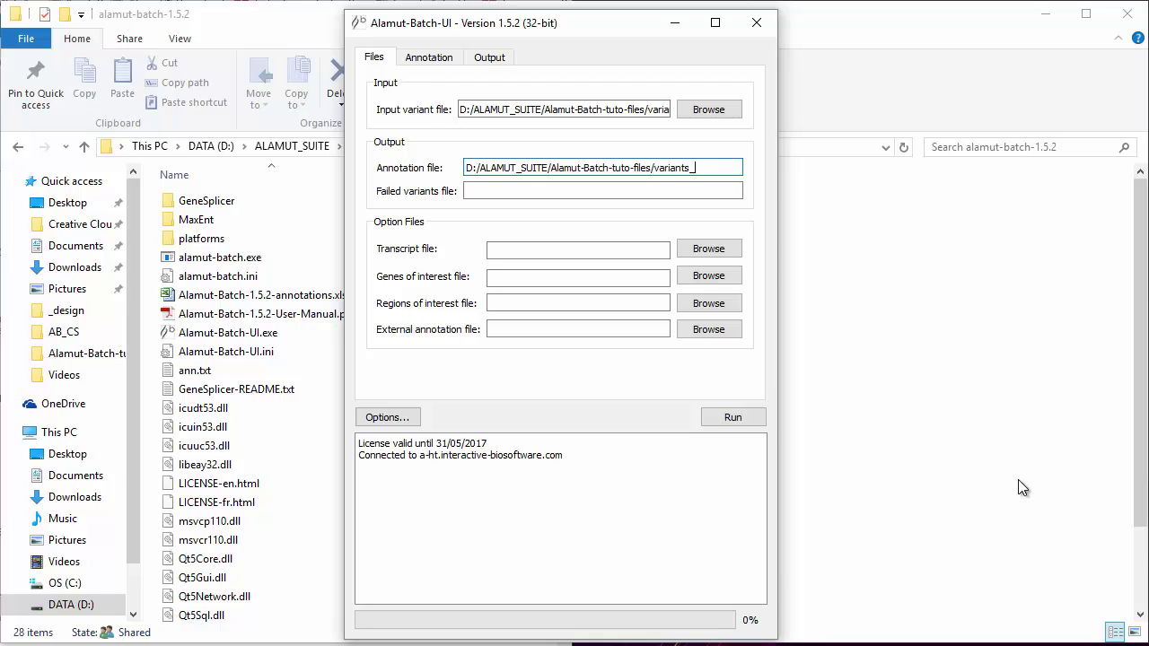
text(ann.txt)
- Set the failed variants output to variants_ann_failed.txt in the same folder
click(567, 189)
key(ctrl+v)
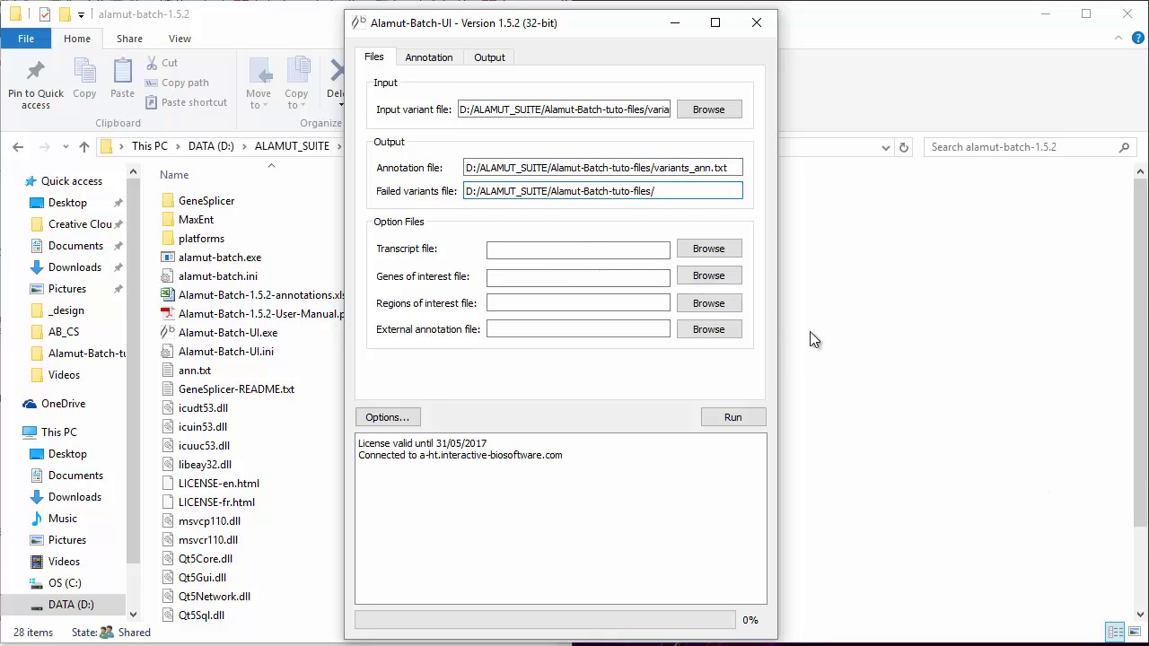
text(variants_ann_failed.txt)
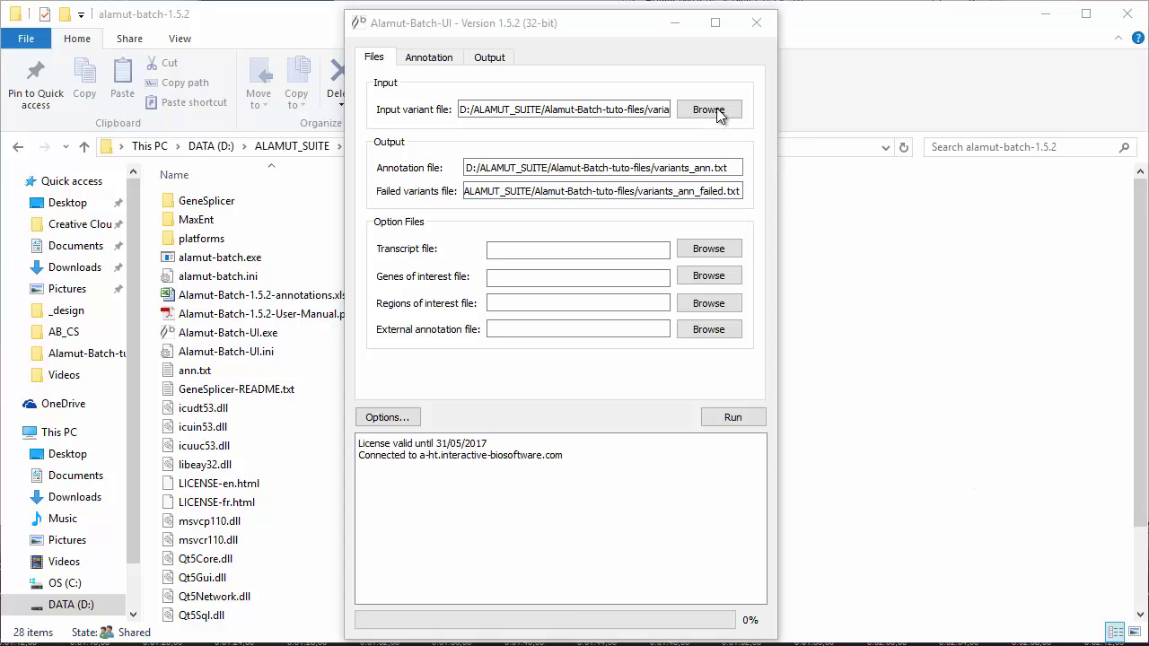
- Minimize Alamut Batch and review genes_of_interest.txt in the Alamut-Batch-tuto-files folder
click(675, 29)
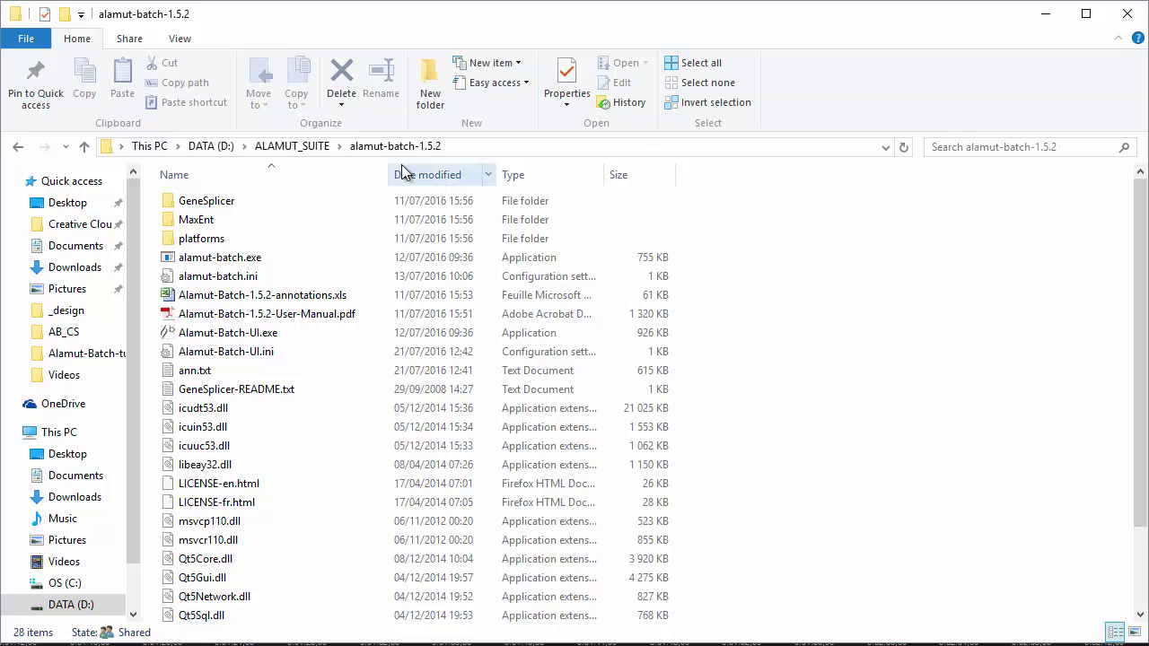
click(277, 147)
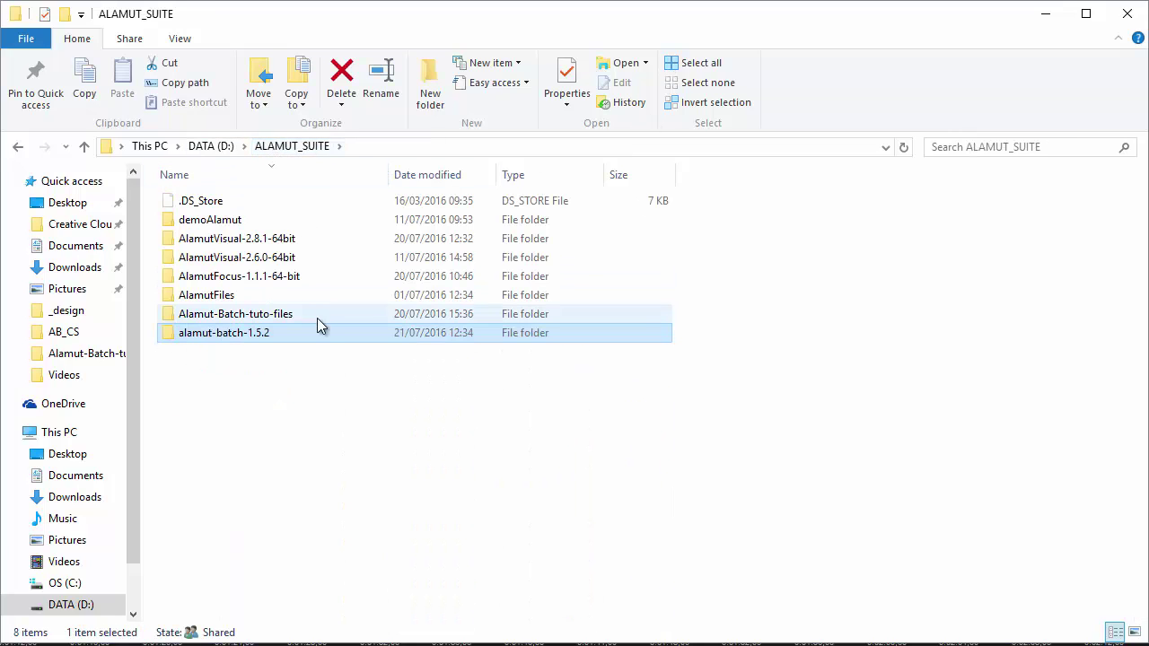
double_click(289, 321)
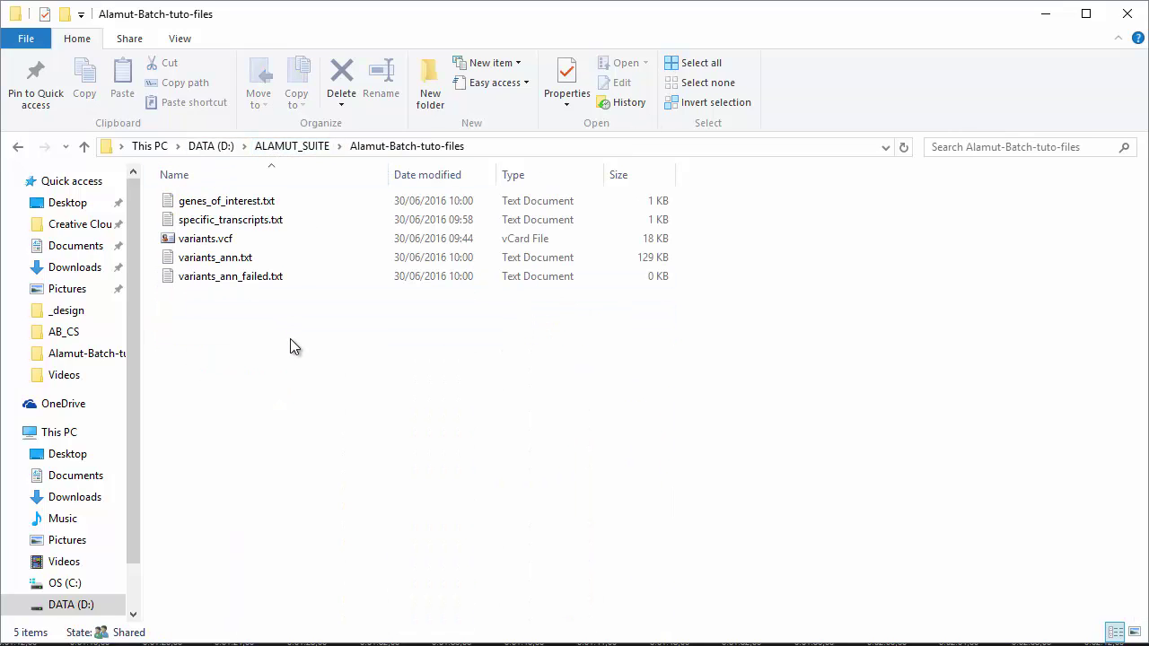
double_click(255, 205)
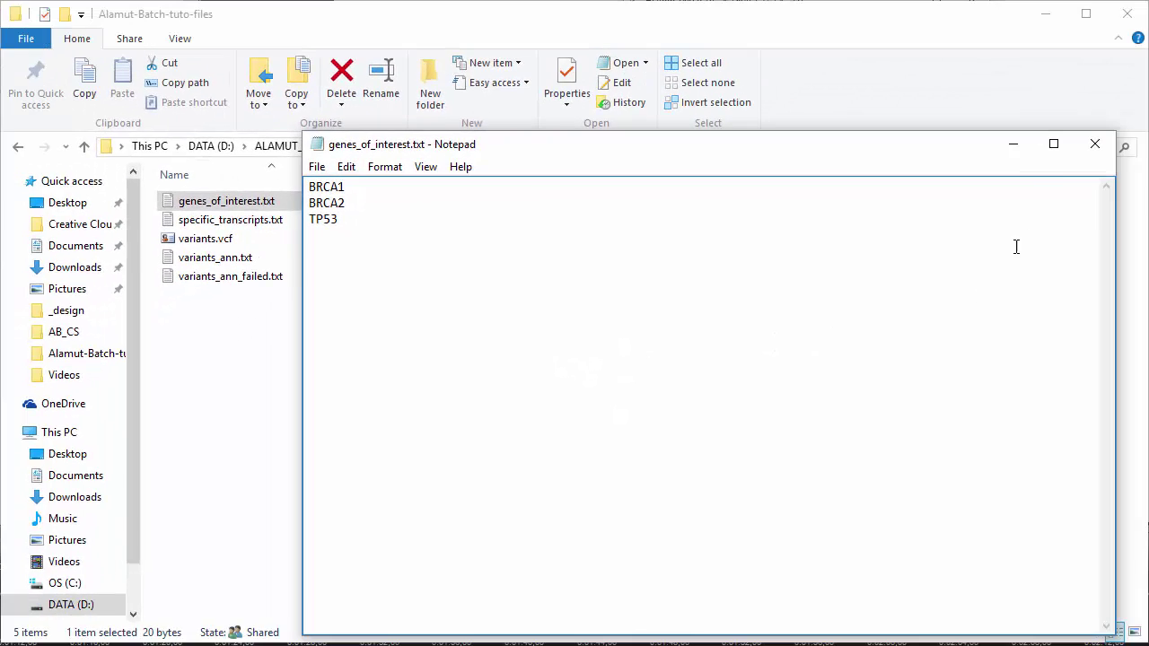
click(1095, 146)
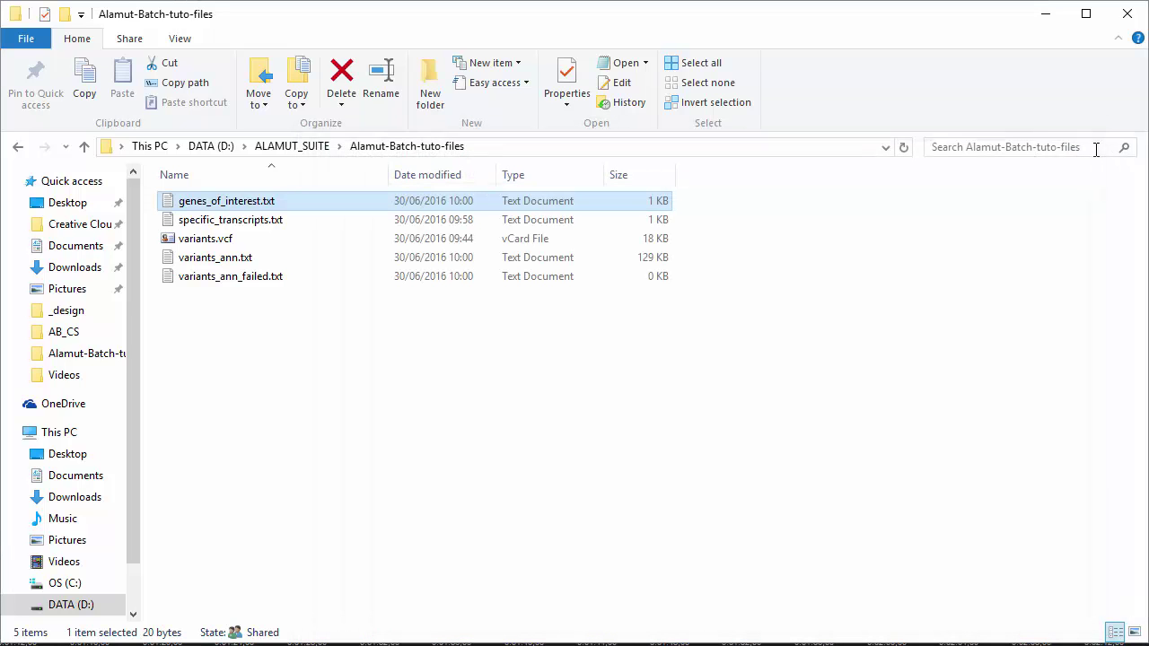
- Review specific_transcripts.txt for BRCA1, BRCA2 and TP53, then return to Alamut Batch
click(254, 229)
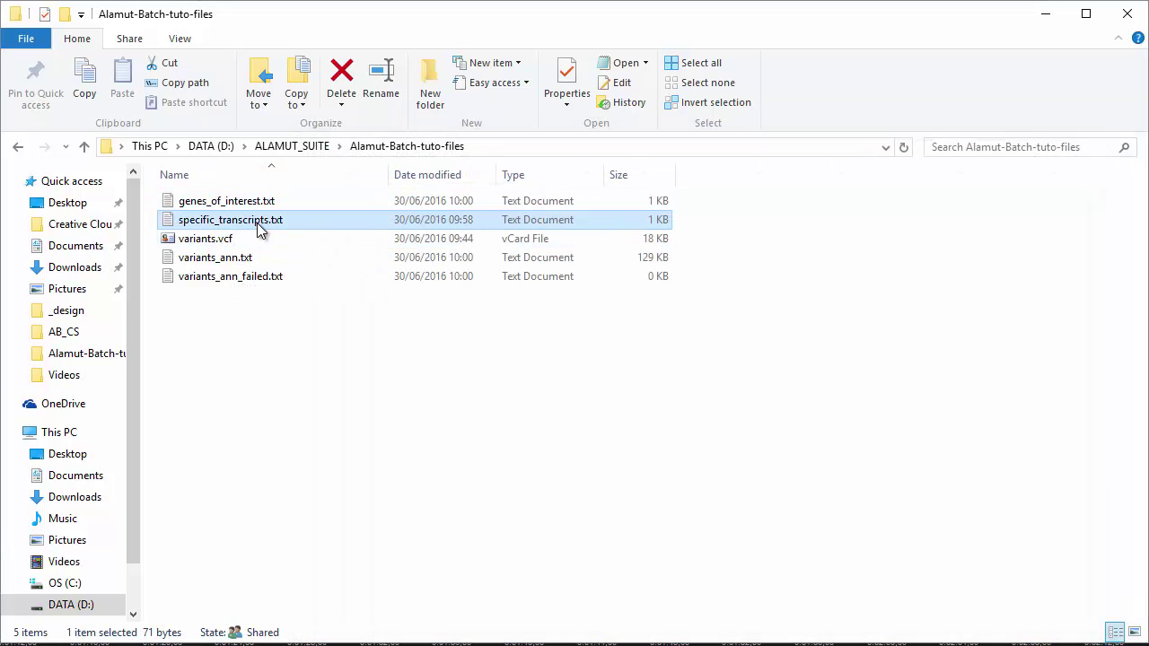
double_click(260, 228)
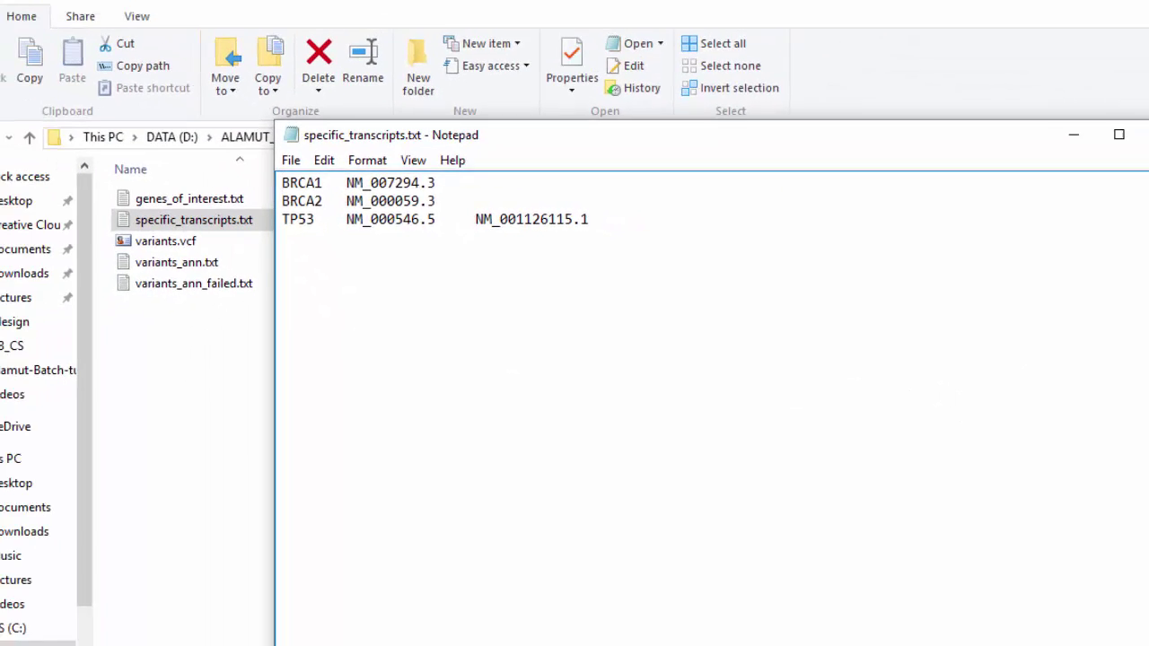
click(1148, 137)
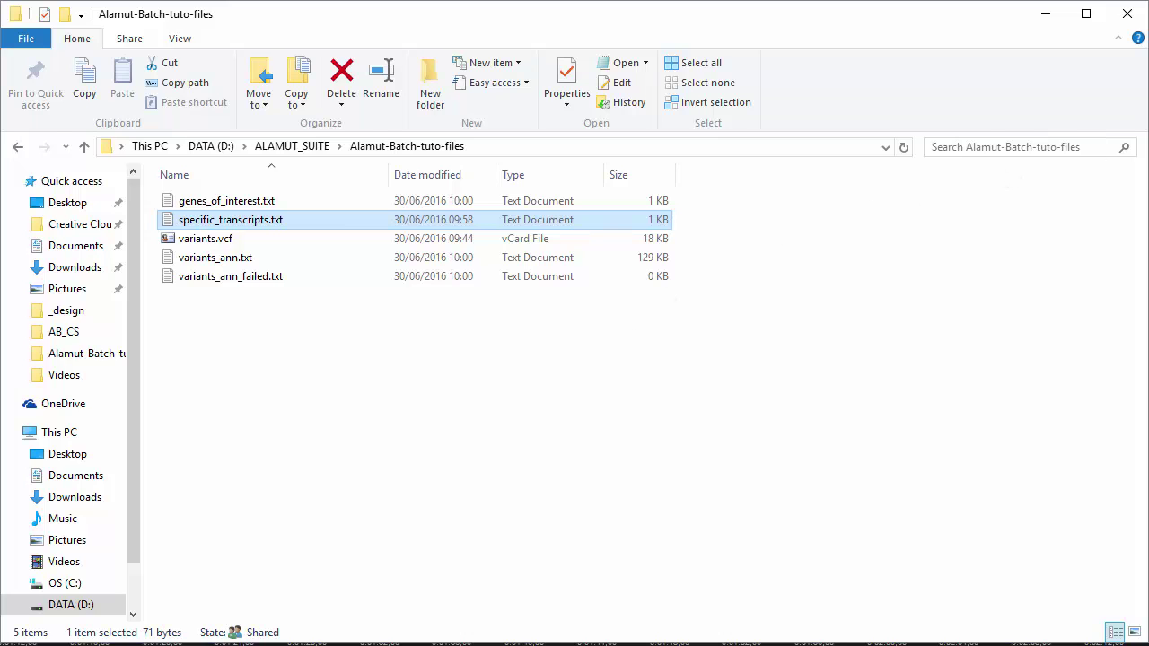
key(alt+Tab)
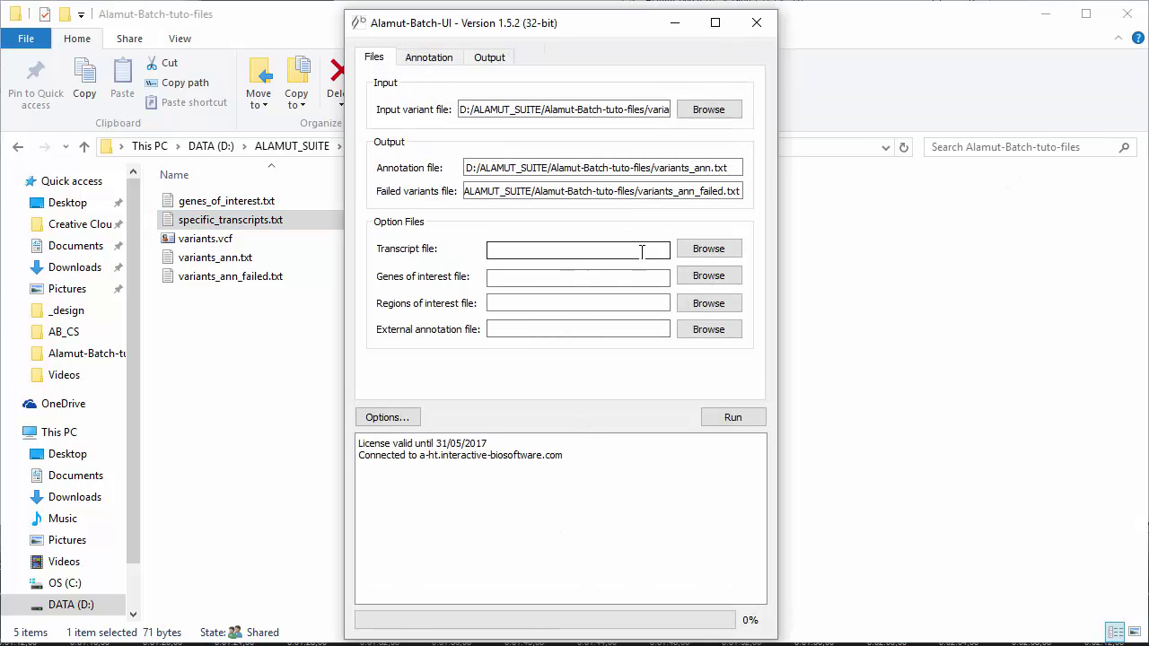
- Set specific_transcripts.txt as the transcript file and genes_of_interest.txt as the genes file
click(709, 250)
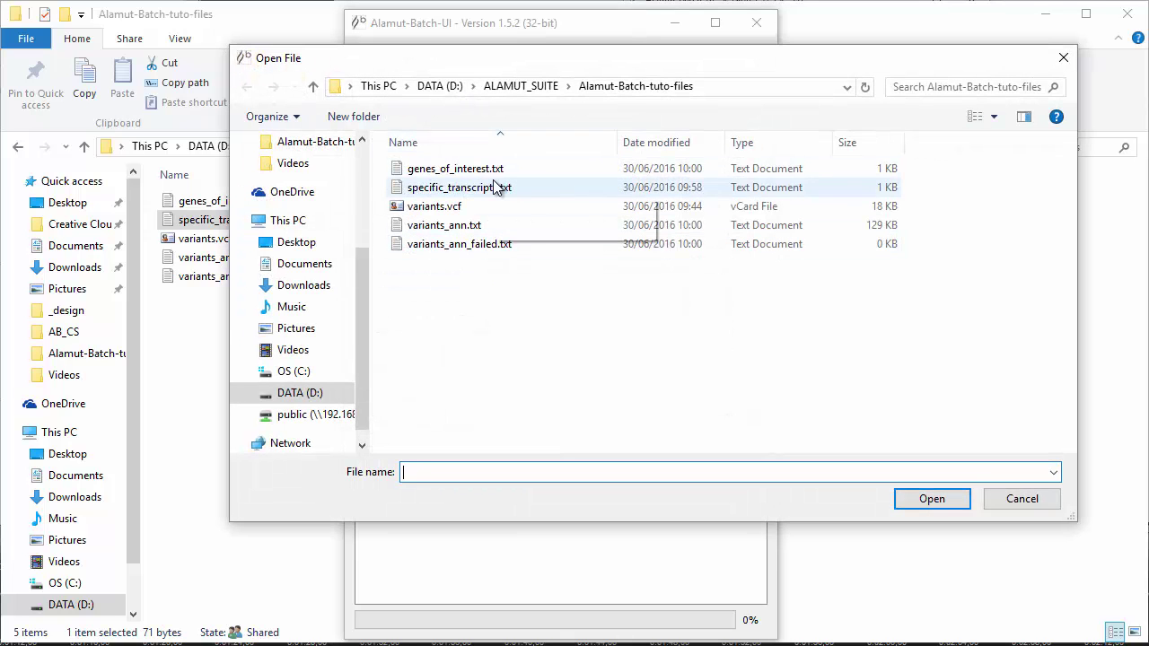
click(496, 187)
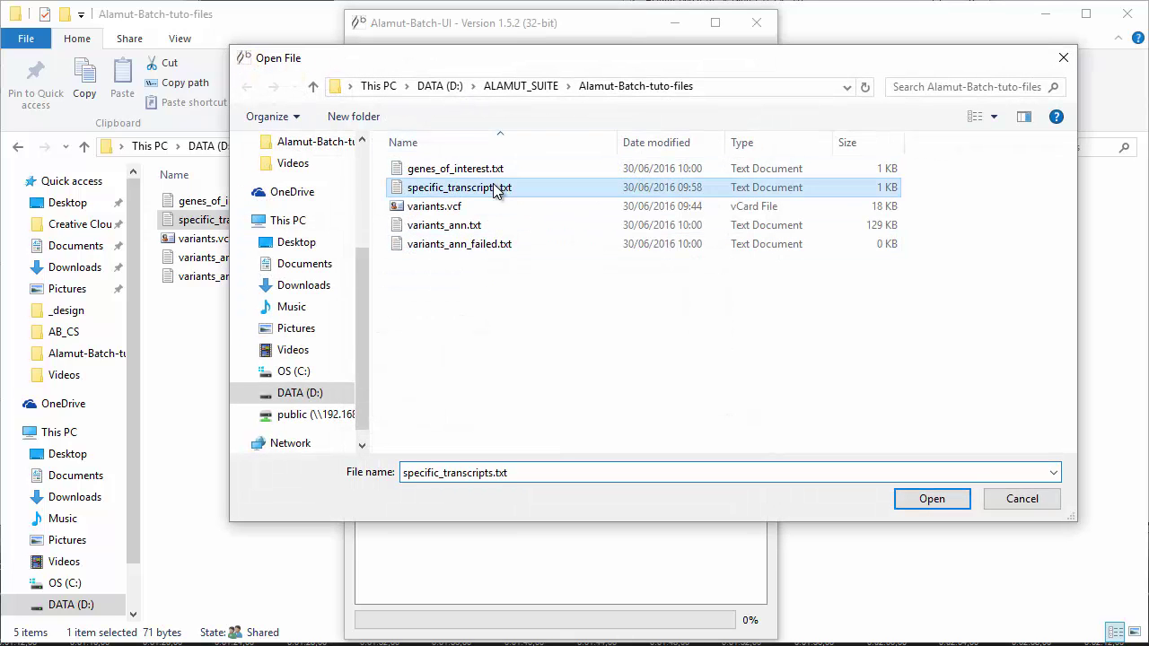
click(929, 505)
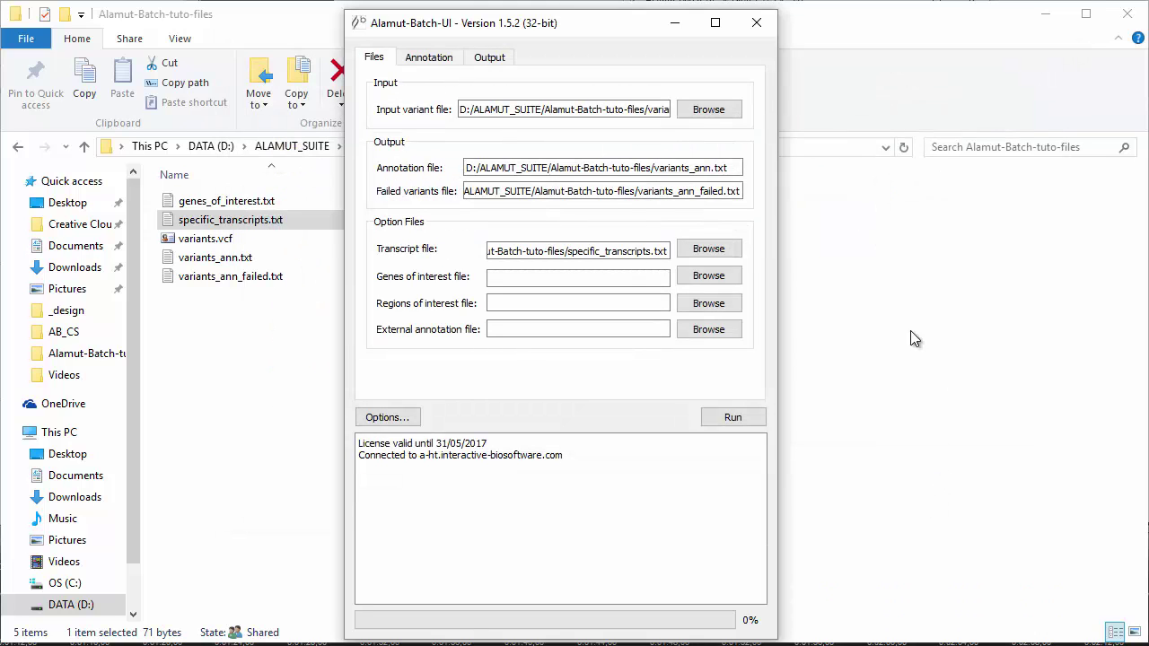
click(708, 276)
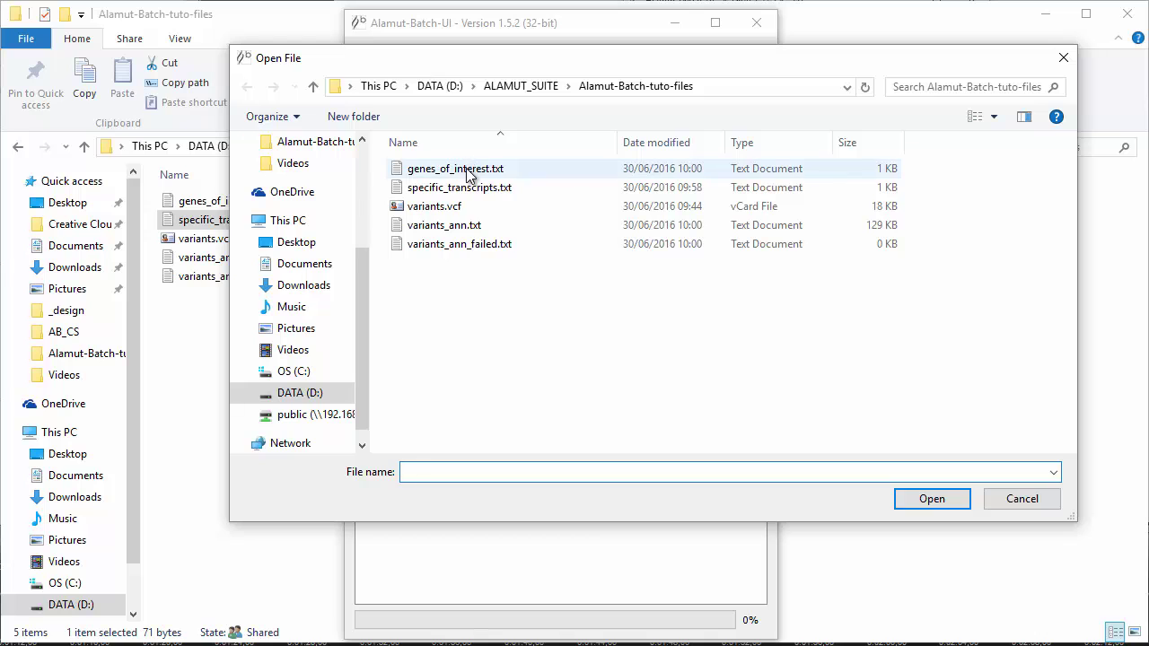
click(466, 170)
click(934, 499)
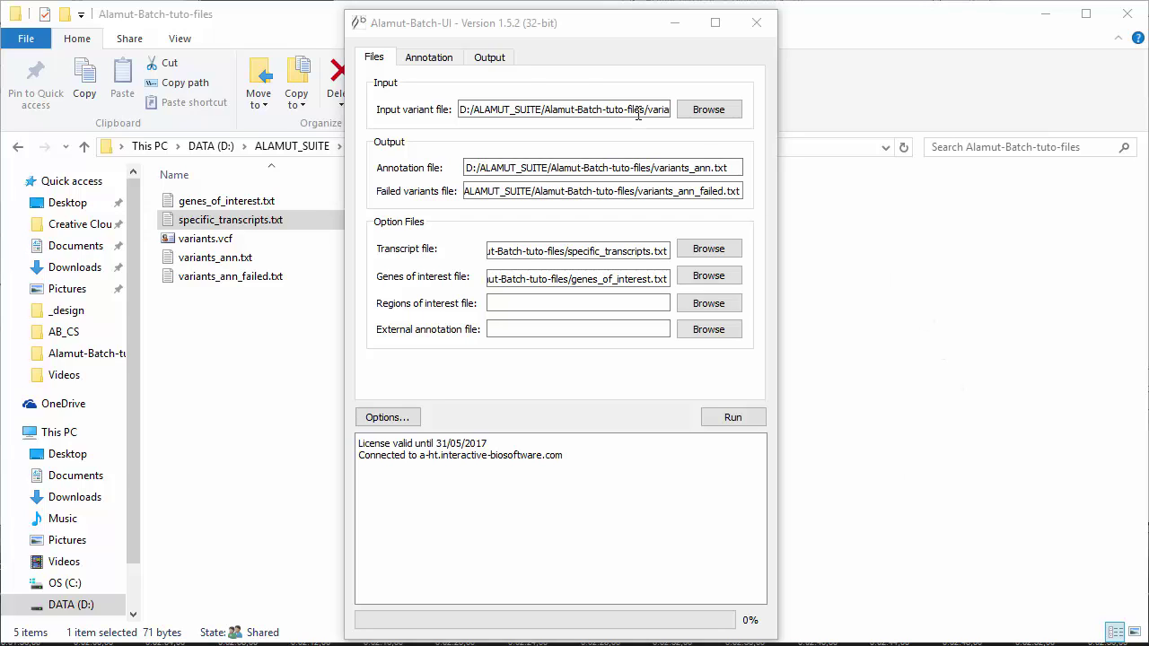
click(438, 61)
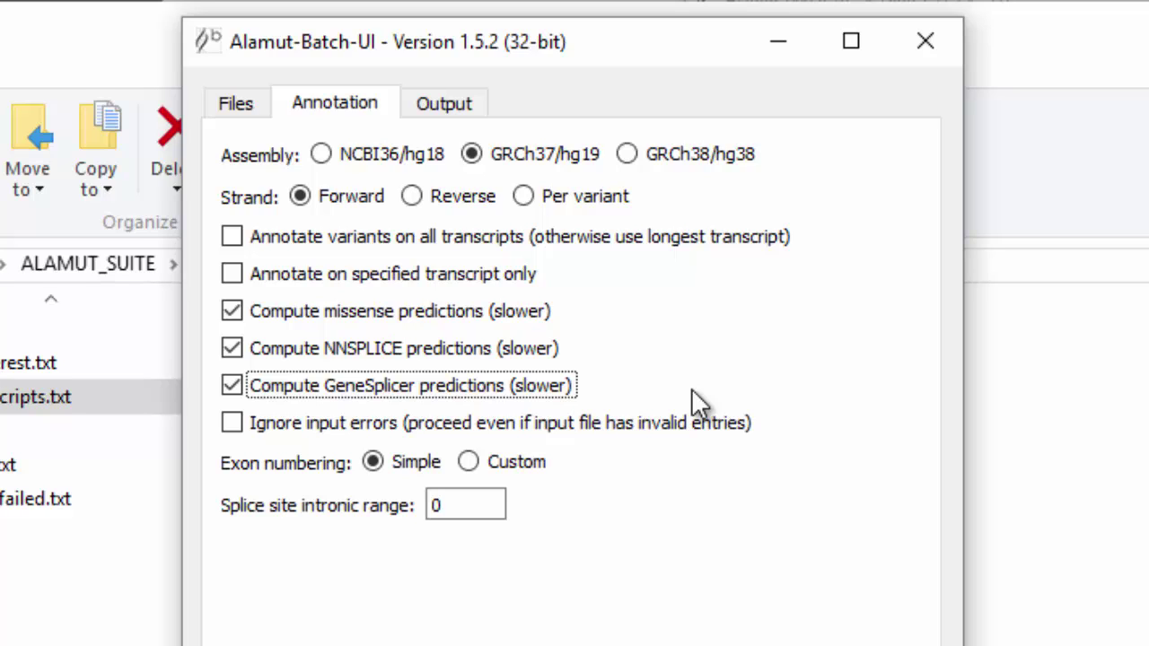
- On the Output tab, export QUAL, FILTER, INFO 'AC AF AN DP' and genotype 'GT GQ DP AF'
click(461, 102)
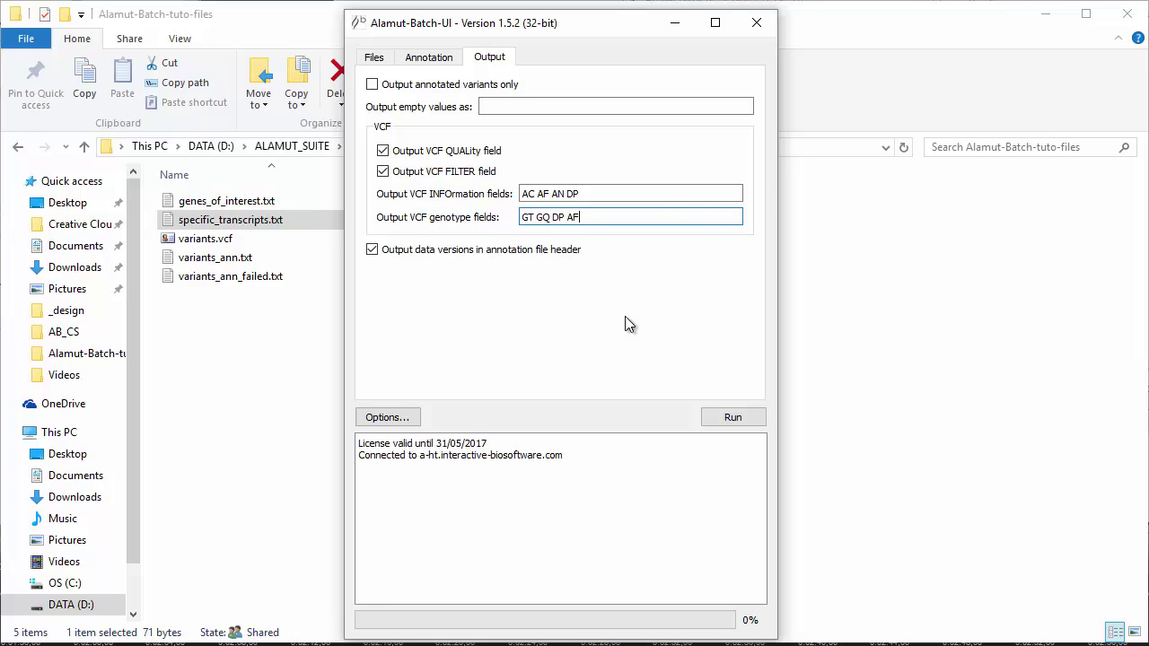
key(ctrl+Tab)
- Check the account and server options, cancel without changes, and run the annotation
click(398, 419)
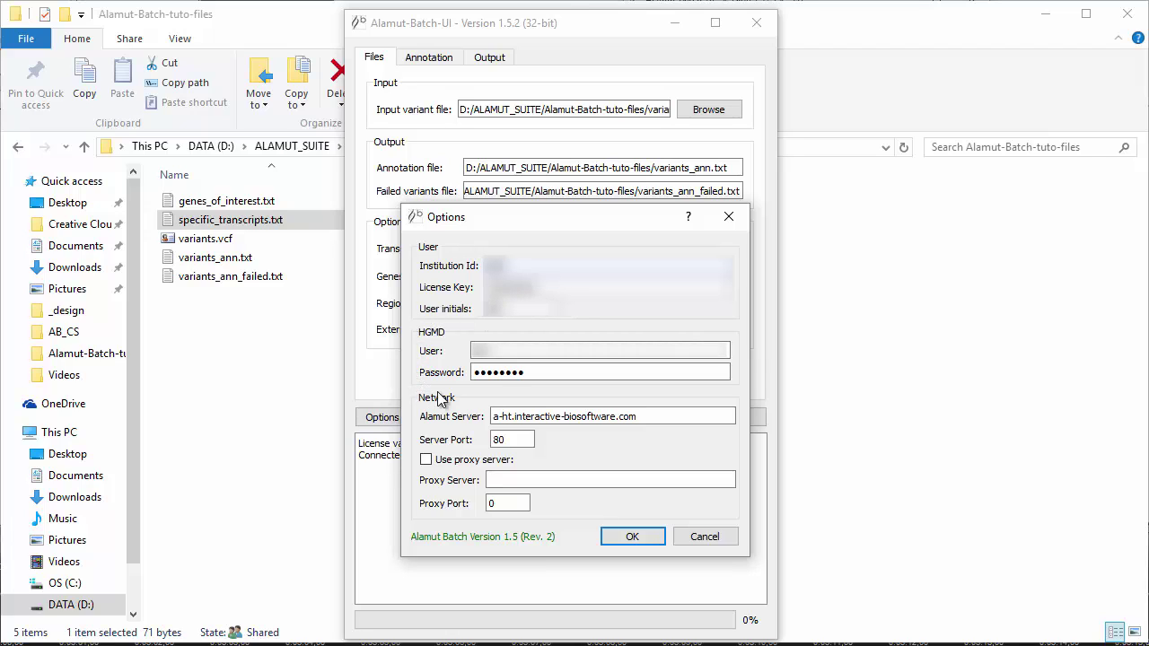
click(572, 379)
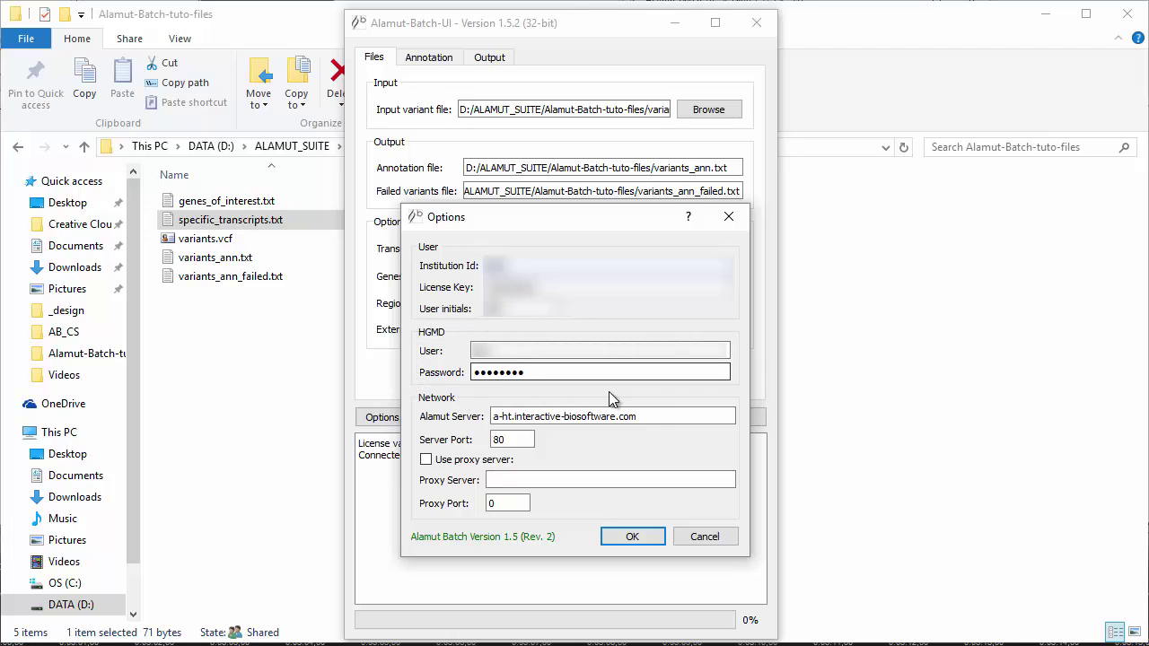
click(708, 537)
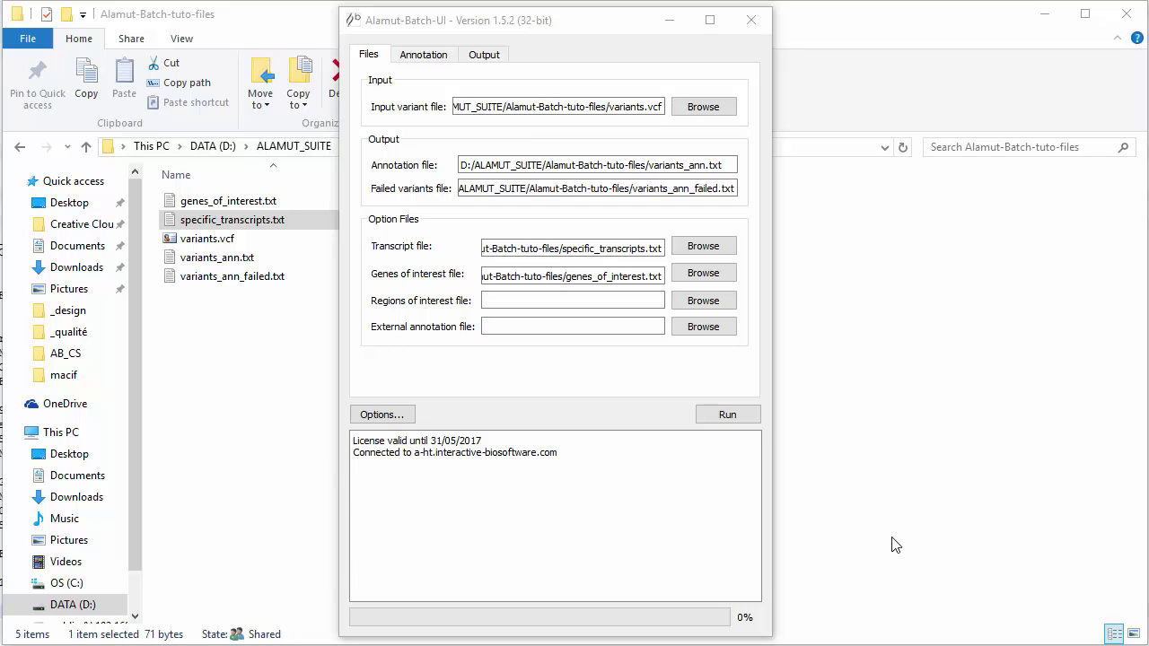
click(729, 415)
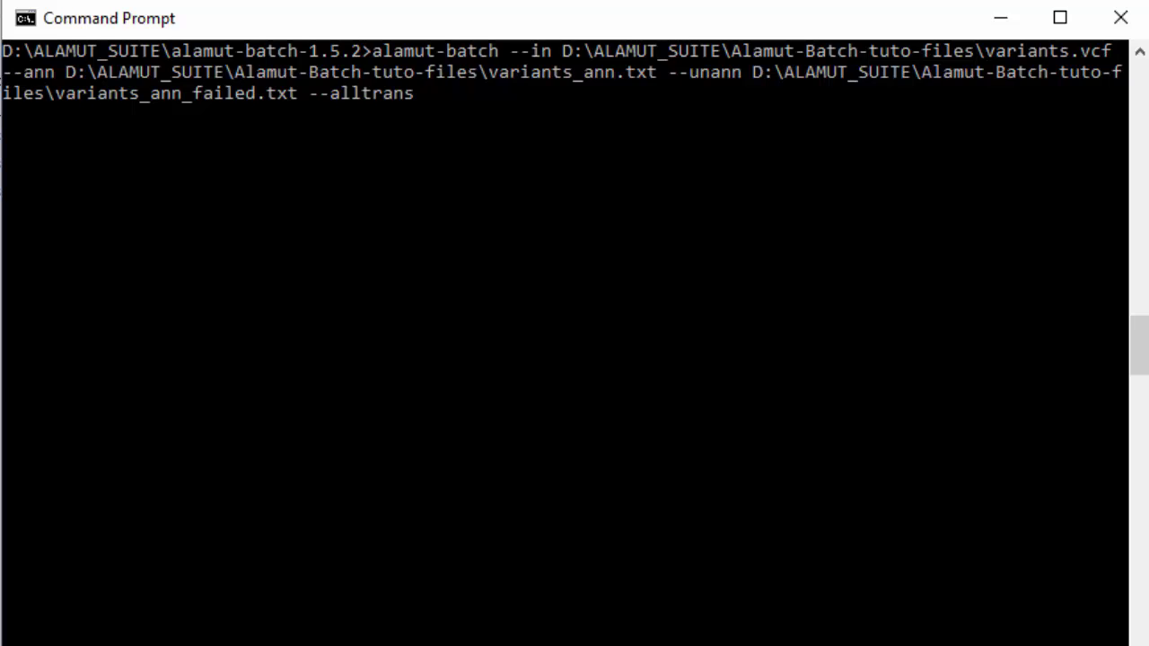
- Execute the alamut-batch command annotating variants.vcf on all transcripts
key(Return)
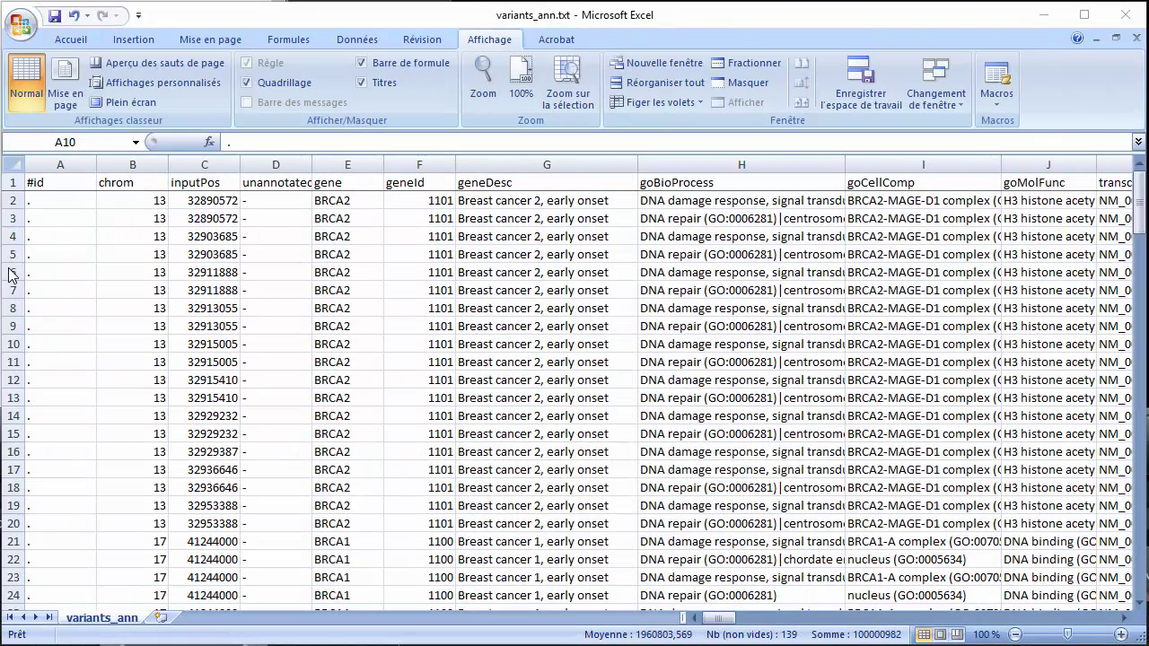
- Inspect variant rows 12 and 43 and the inputPos, geneDesc and goCellComp columns
click(7, 380)
scroll(14, 444, down, 9)
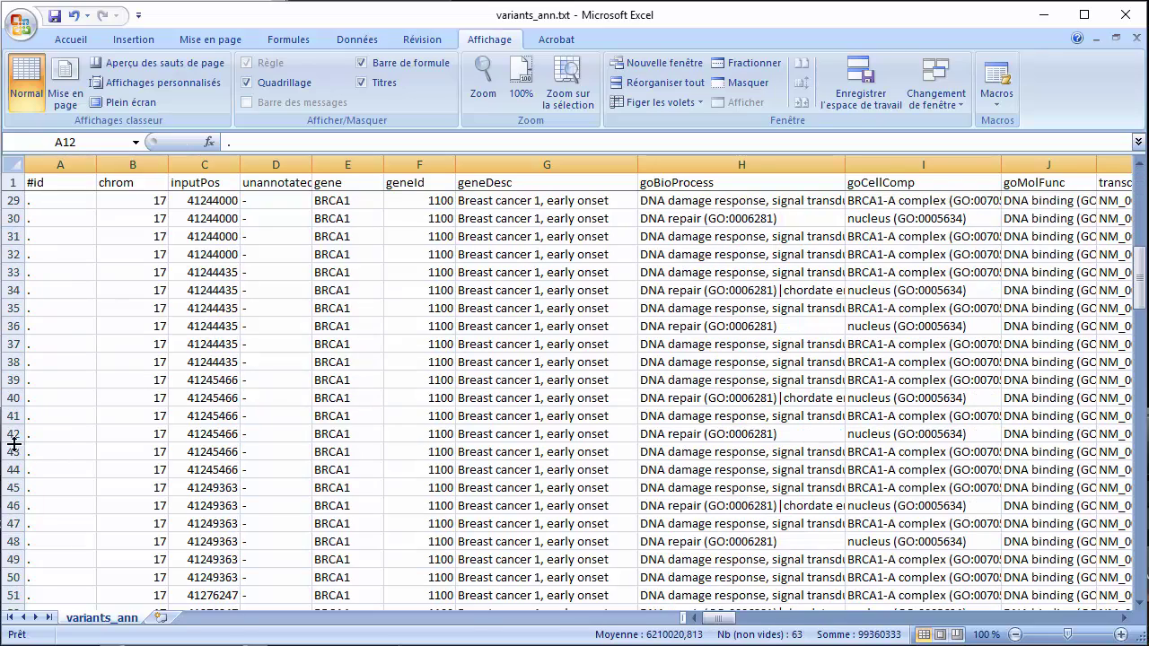
click(14, 444)
scroll(358, 386, up, 5)
scroll(357, 386, up, 1)
click(206, 162)
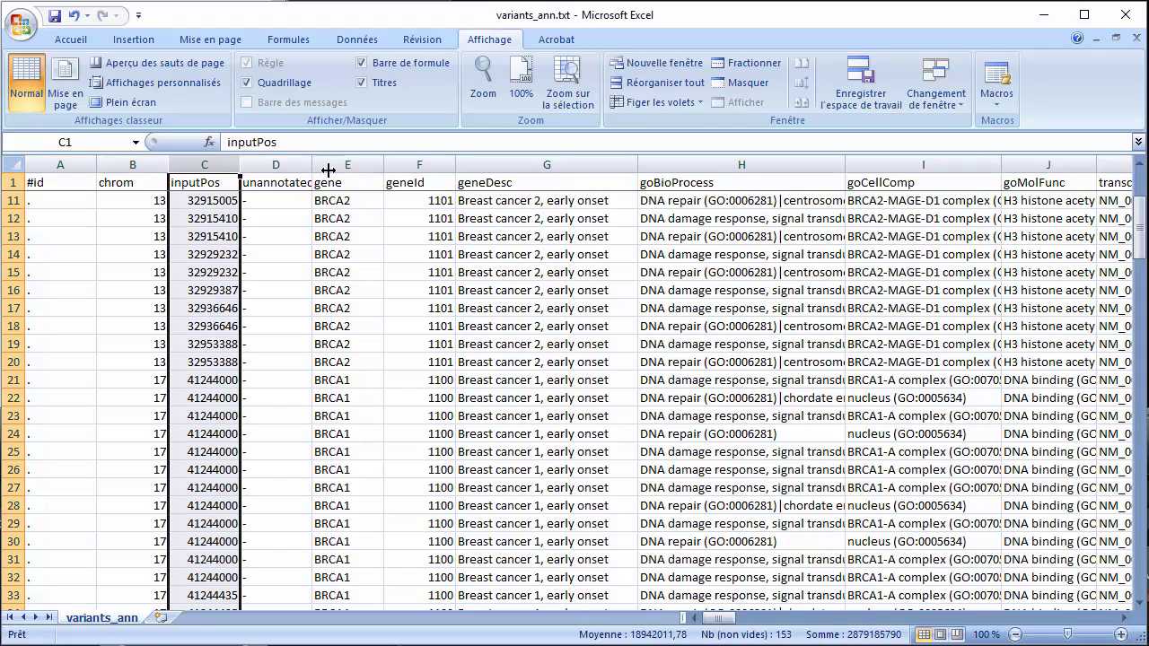
click(506, 158)
click(901, 158)
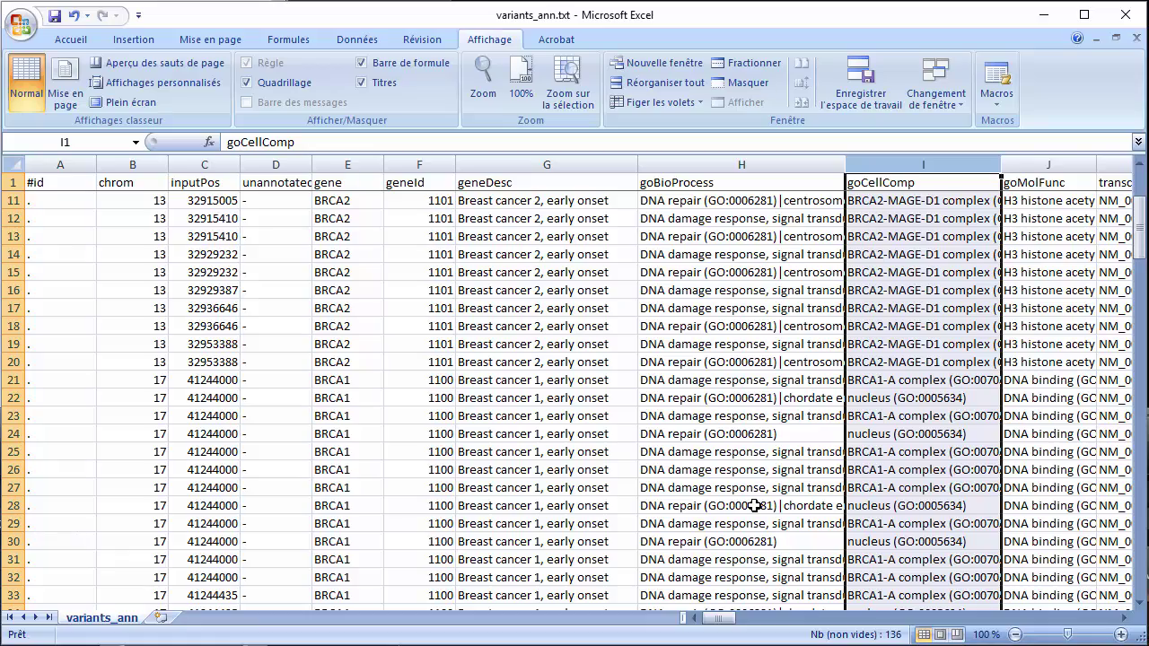
- Scroll right to inspect the 1000 Genomes and ExAC allele frequency columns
drag(721, 619, 866, 626)
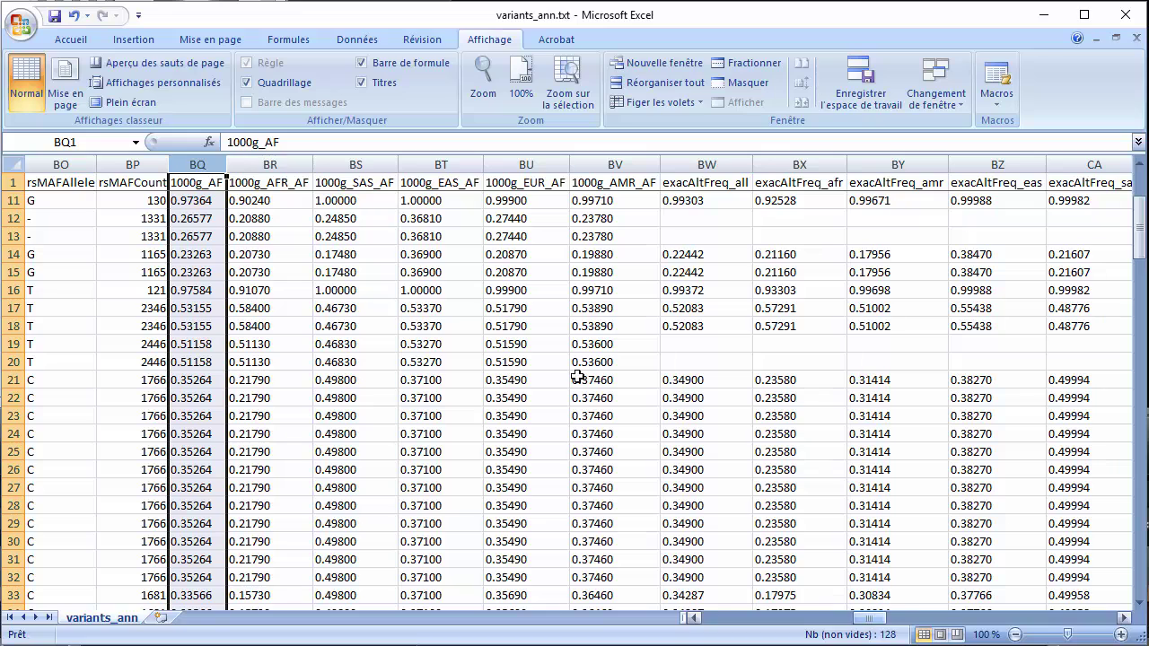
click(283, 165)
click(424, 160)
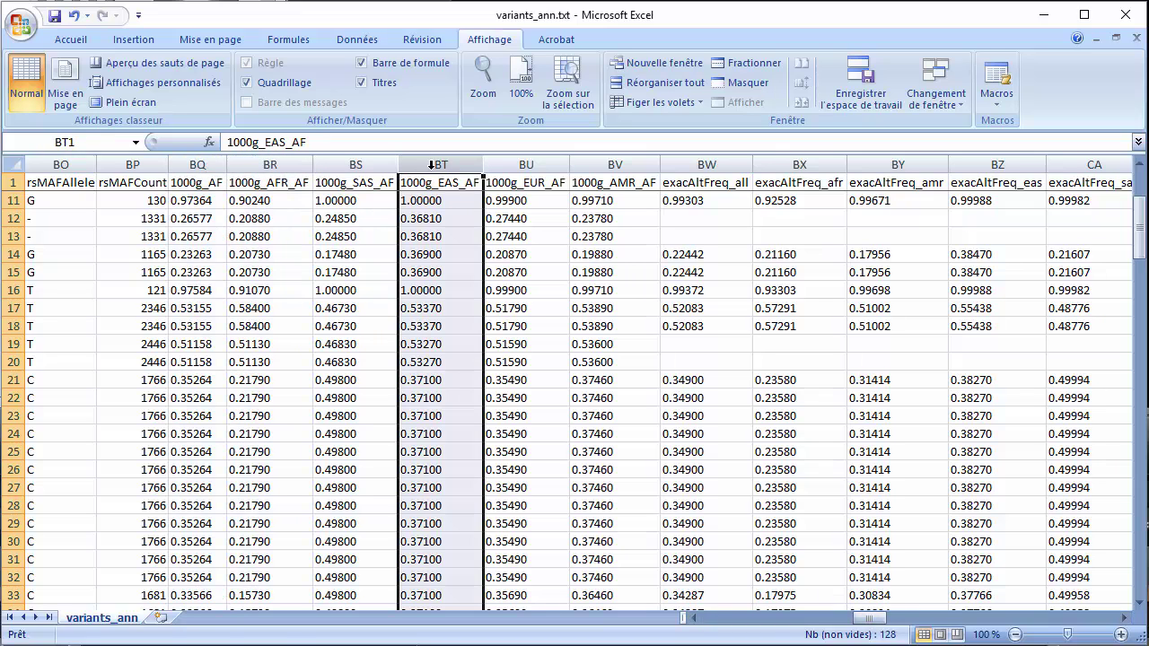
drag(864, 620, 872, 625)
click(530, 164)
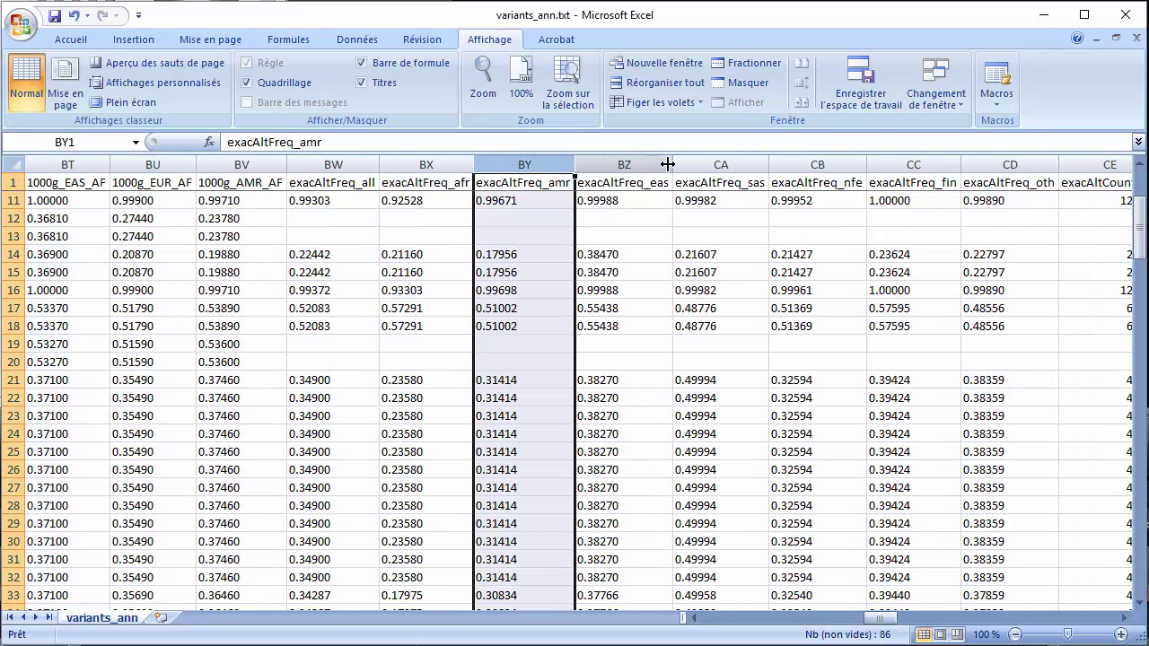
click(711, 162)
click(835, 163)
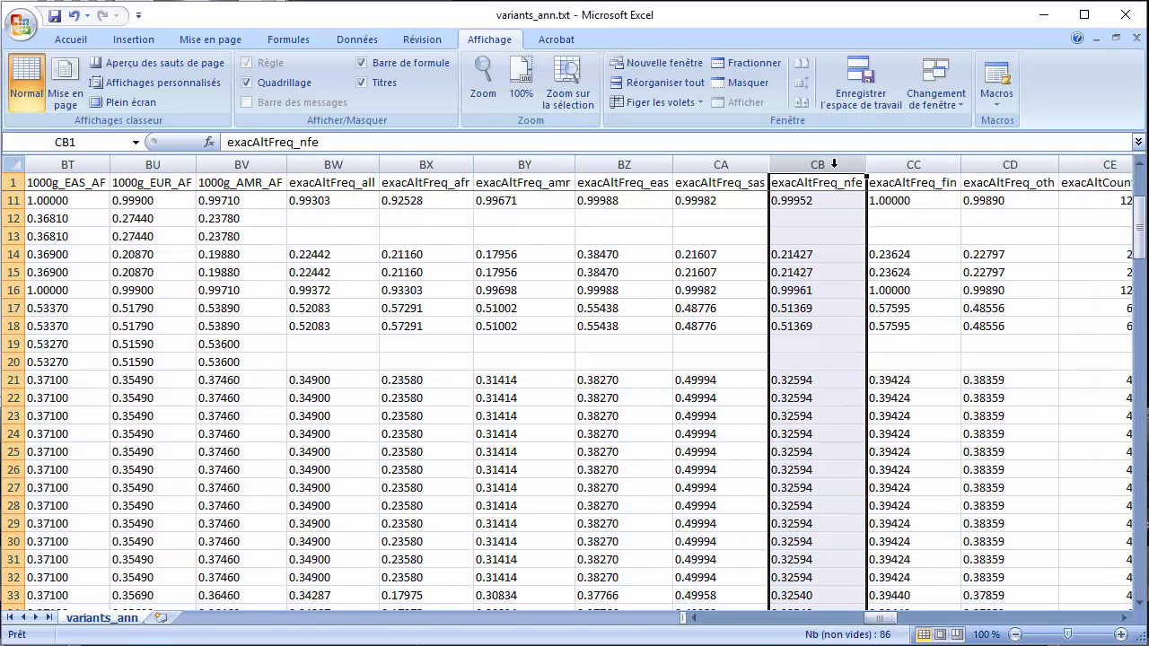
drag(882, 621, 918, 626)
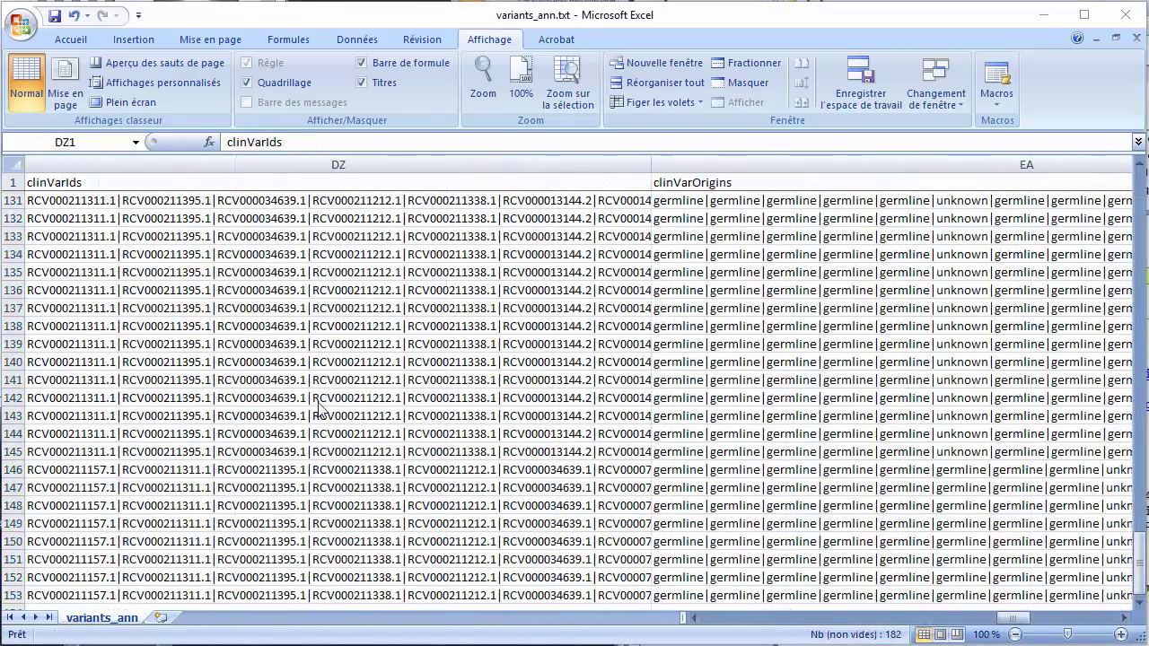
- Select the clinVarIds column and move right past the ClinVar fields to the hgmdId column and beyond
click(353, 162)
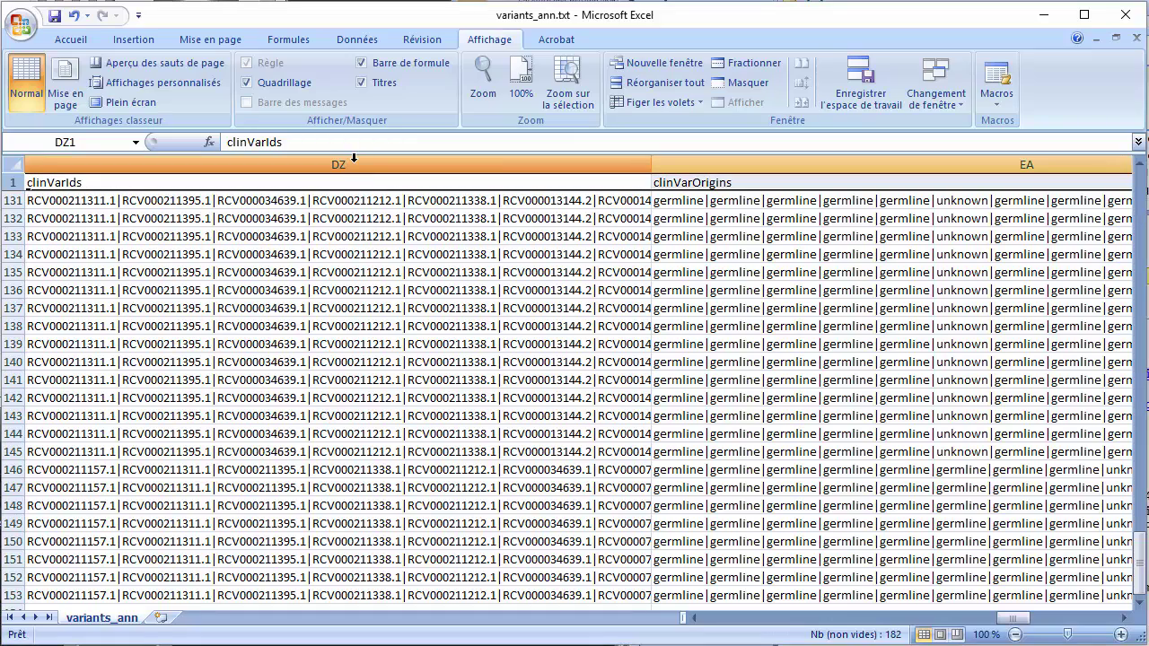
click(1125, 617)
click(1125, 618)
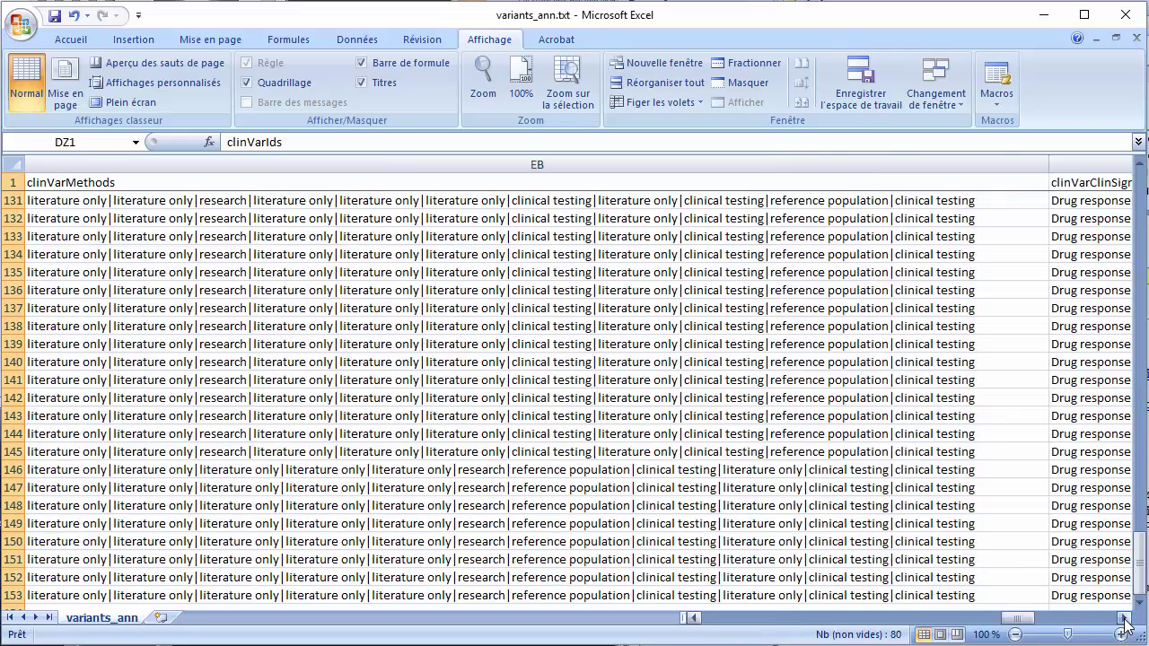
click(1125, 618)
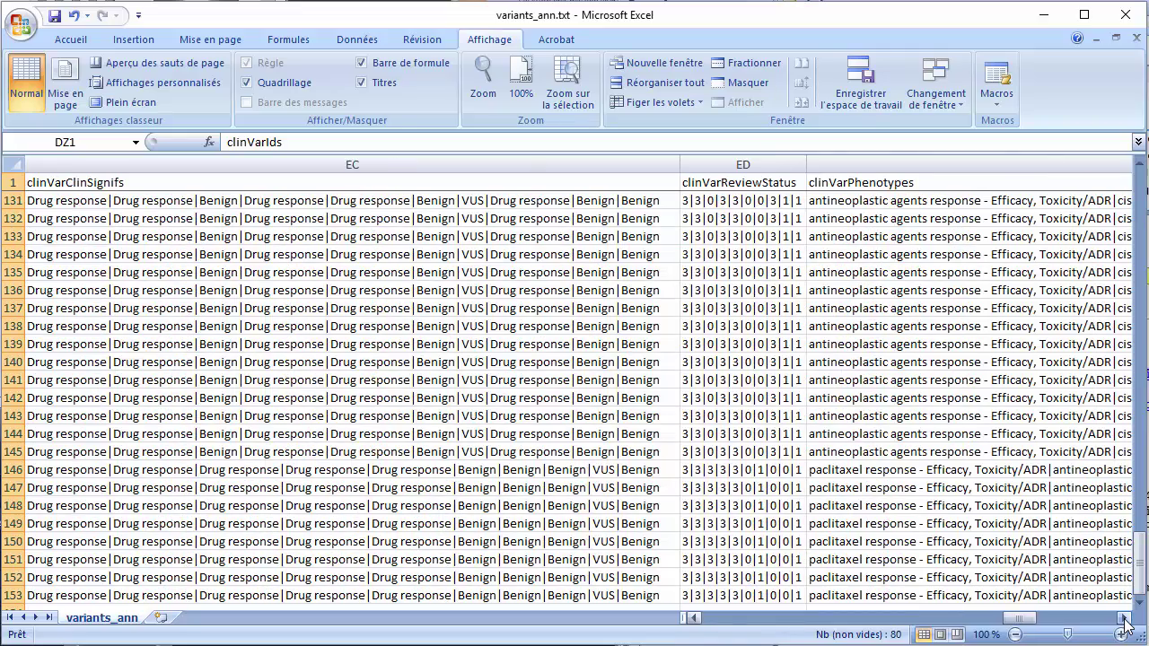
click(1125, 617)
click(1125, 617)
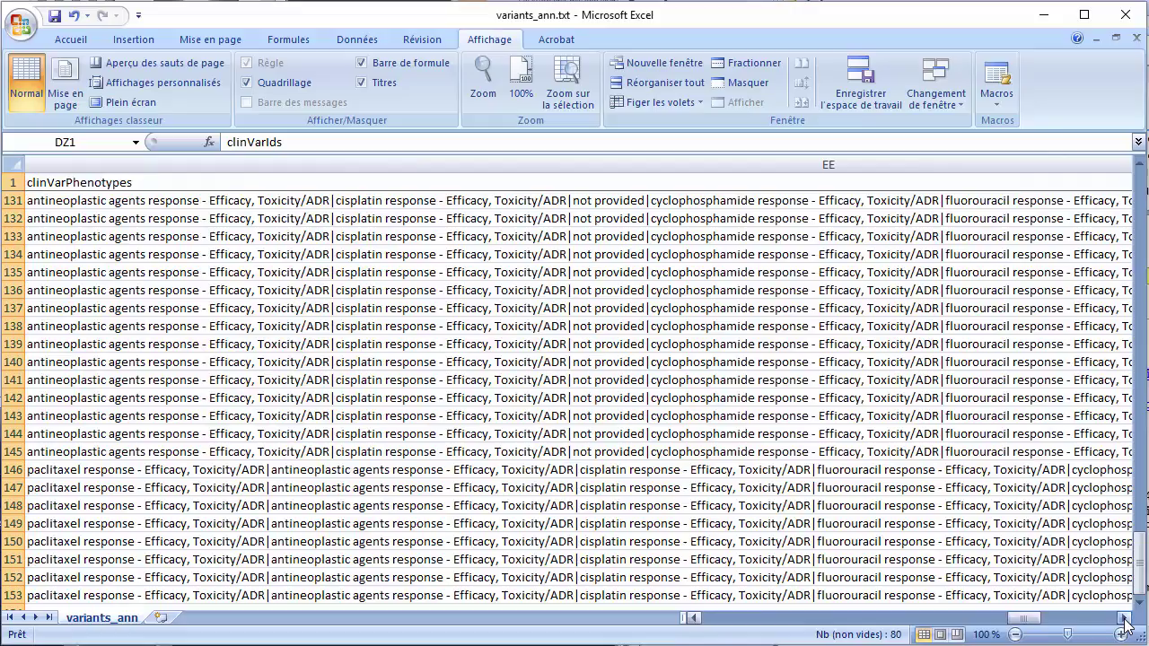
click(1125, 618)
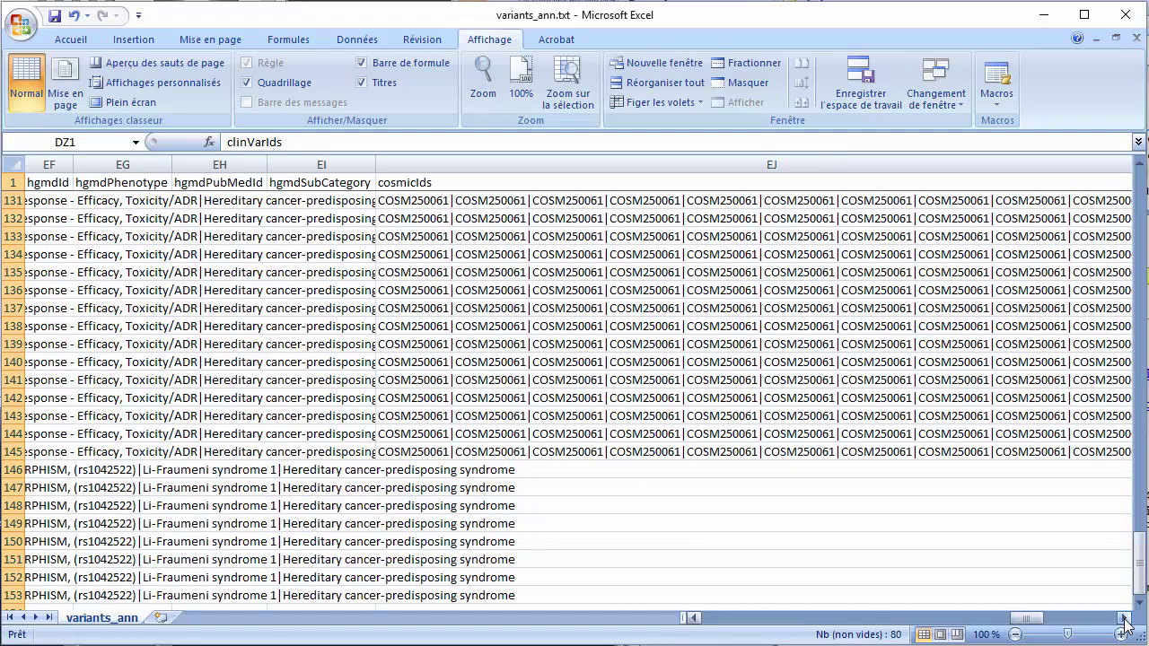
click(1125, 618)
click(1125, 618)
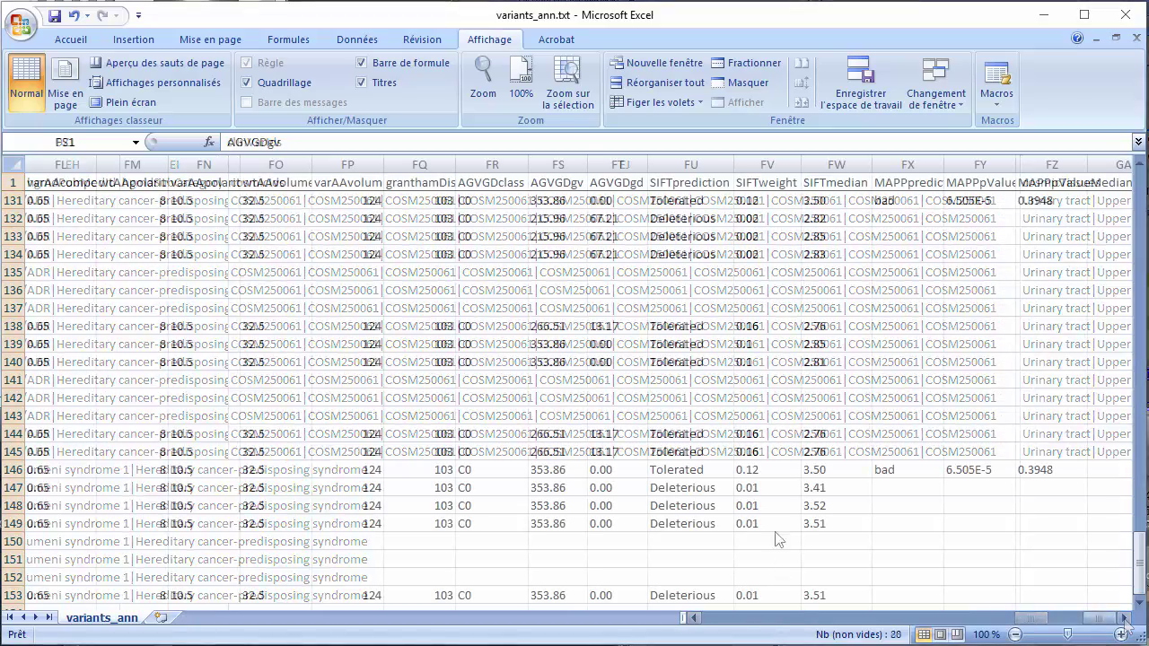
- Select and compare the AGVGDgv, SIFTprediction and AGVGDclass columns
key(ctrl+space)
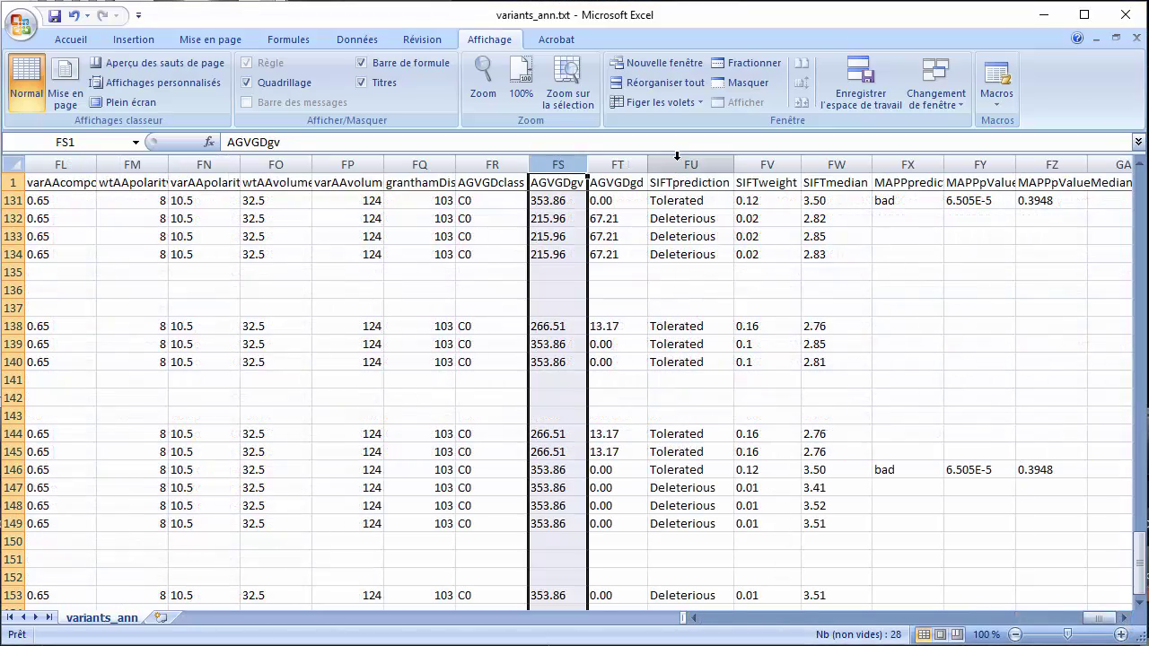
click(680, 158)
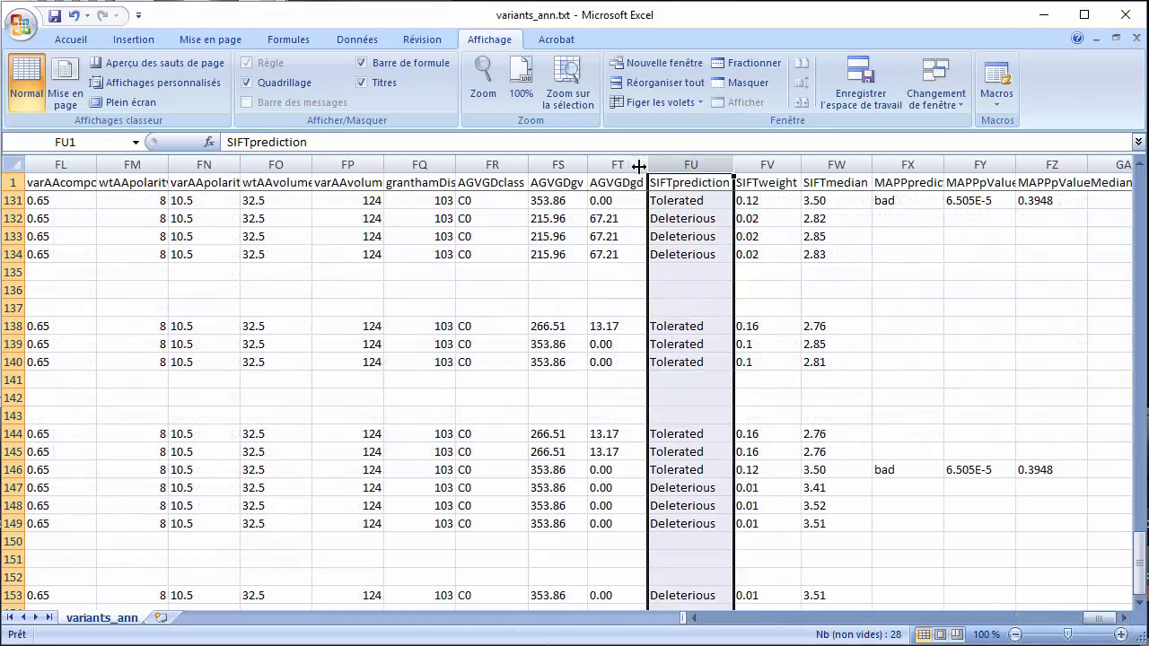
click(560, 161)
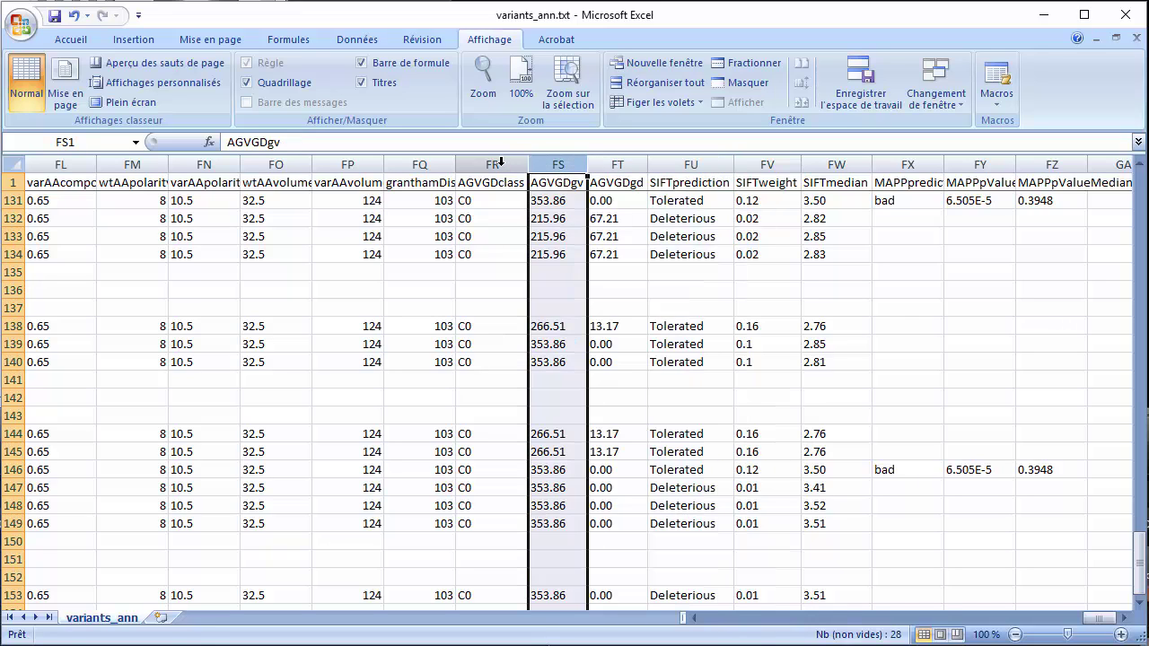
click(492, 163)
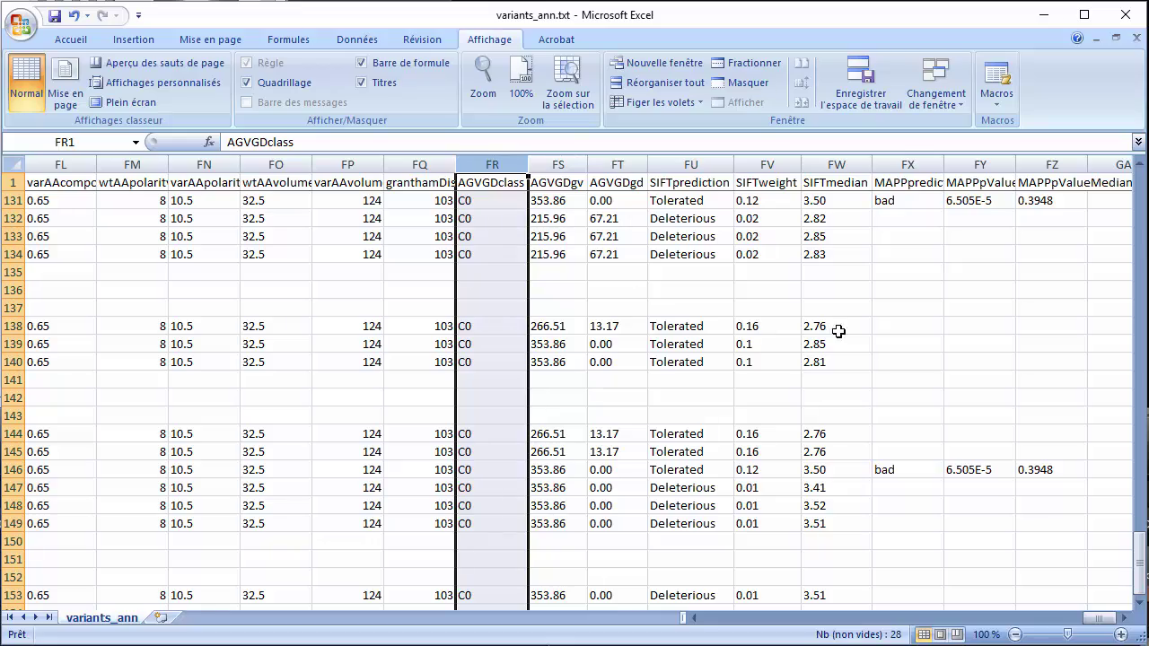
- Return to the splice-site columns and select varMaxEntScore, wtMaxEntScore and varHSFScore
scroll(934, 304, down, 1)
key(ctrl+Left)
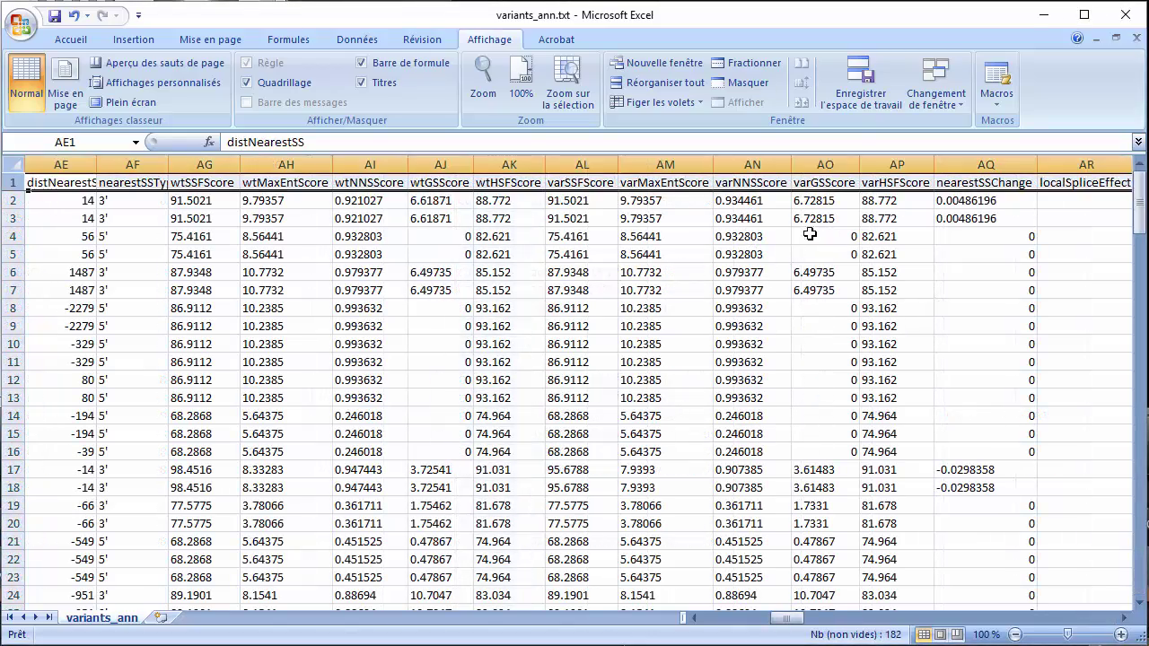
click(675, 161)
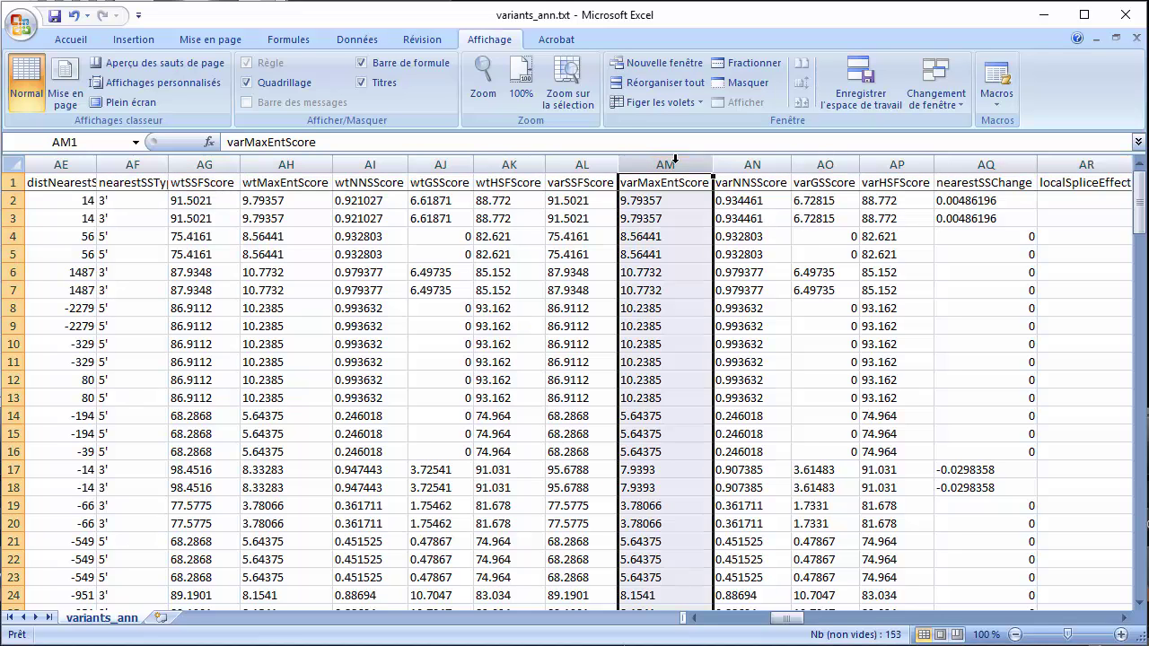
click(316, 162)
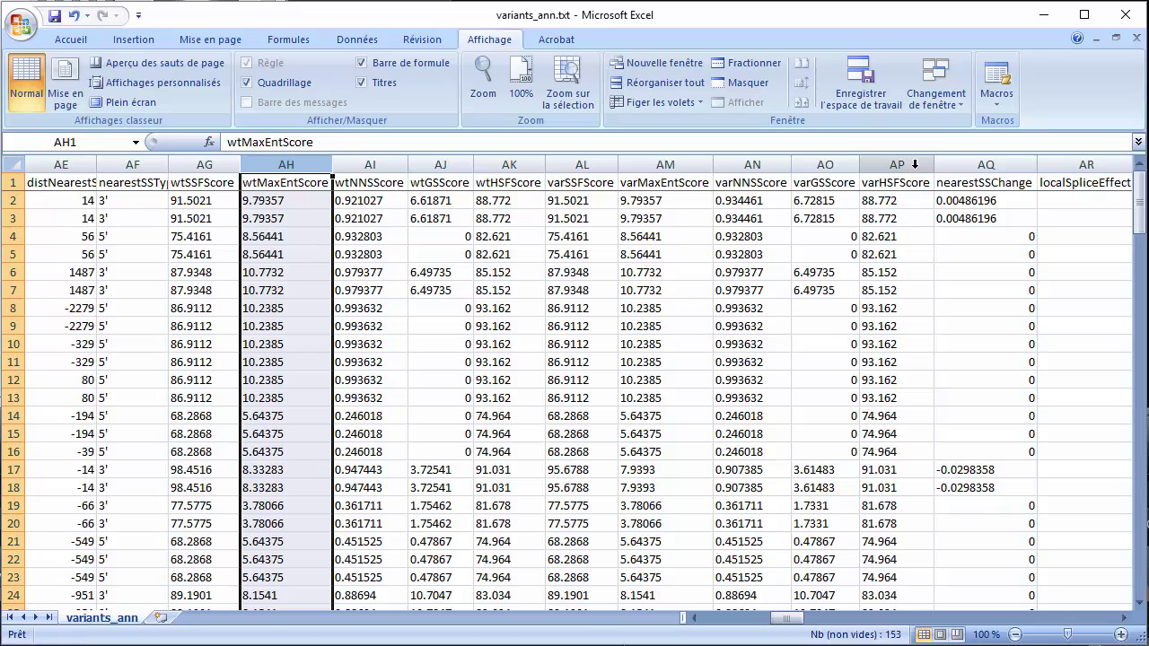
click(913, 164)
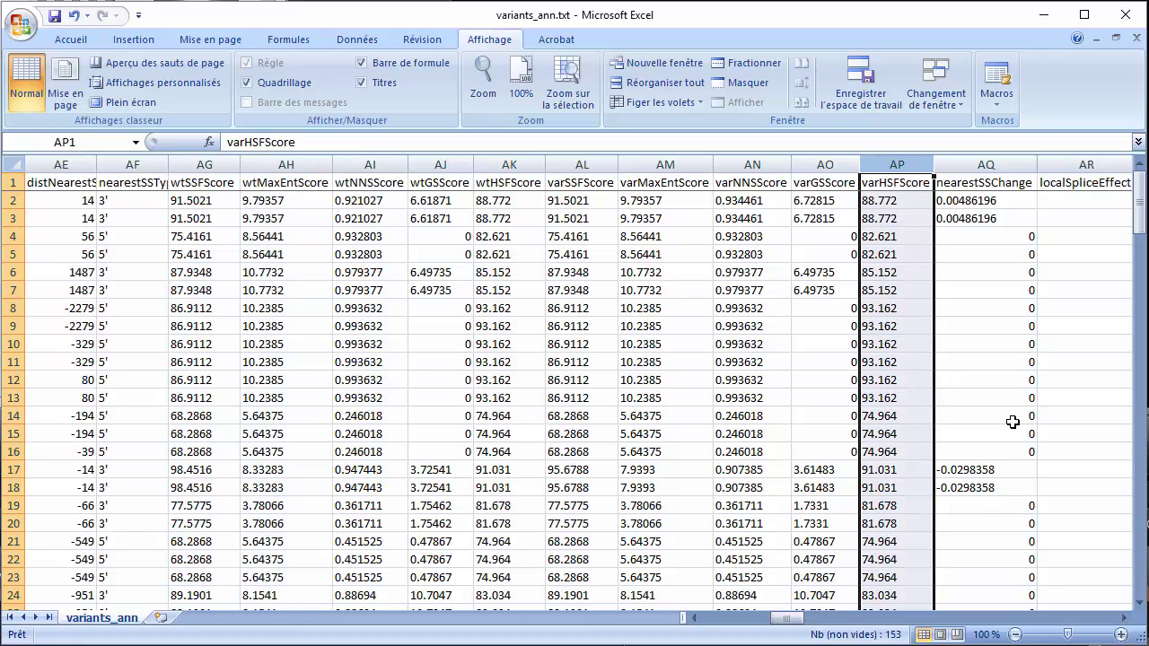